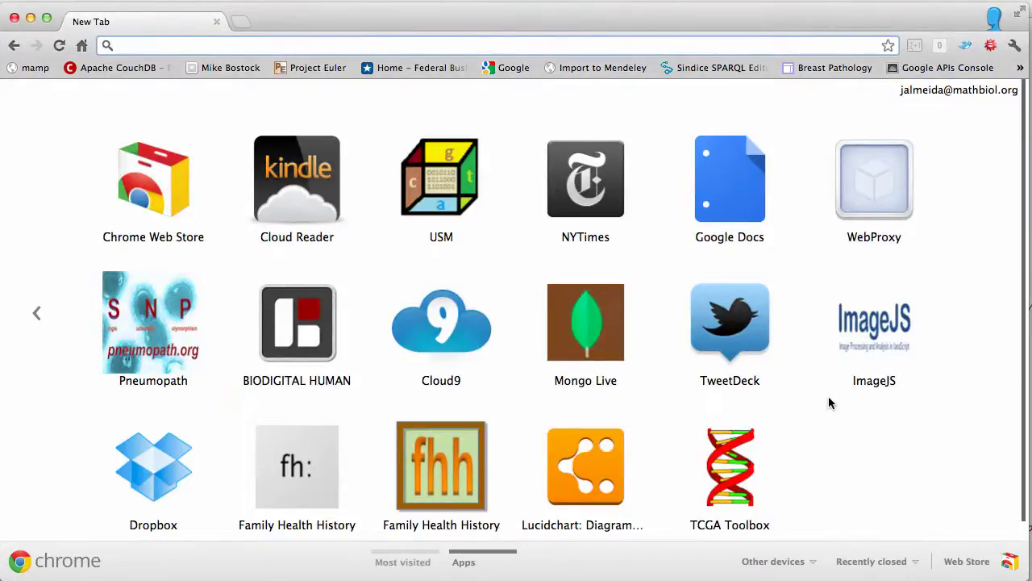
Open the ImageJS web app and load its Ki67 module from bit.ly/ki67js.
{"action": "left_click", "coordinate": [881, 331]}
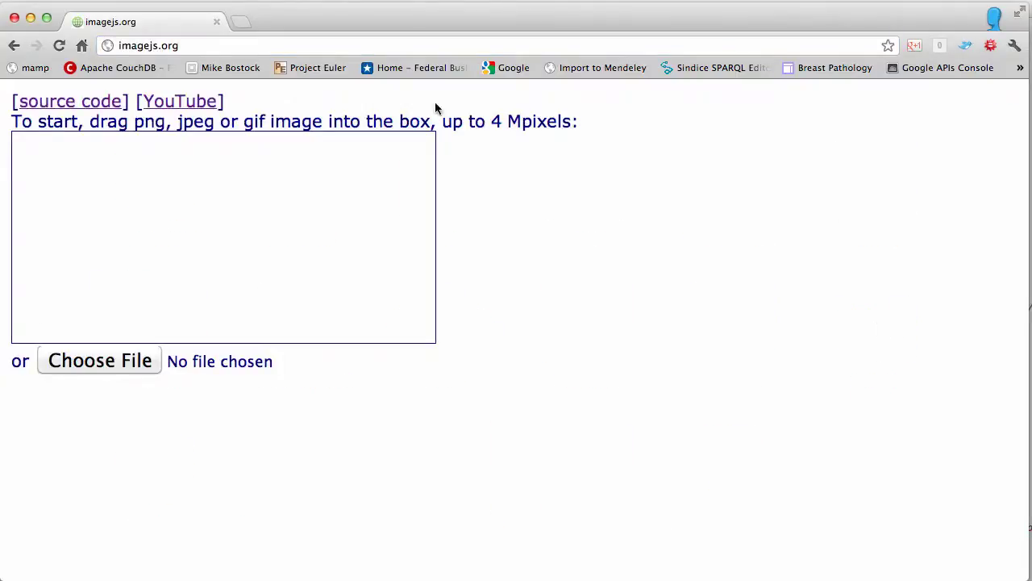
{"action": "left_click", "coordinate": [289, 45]}
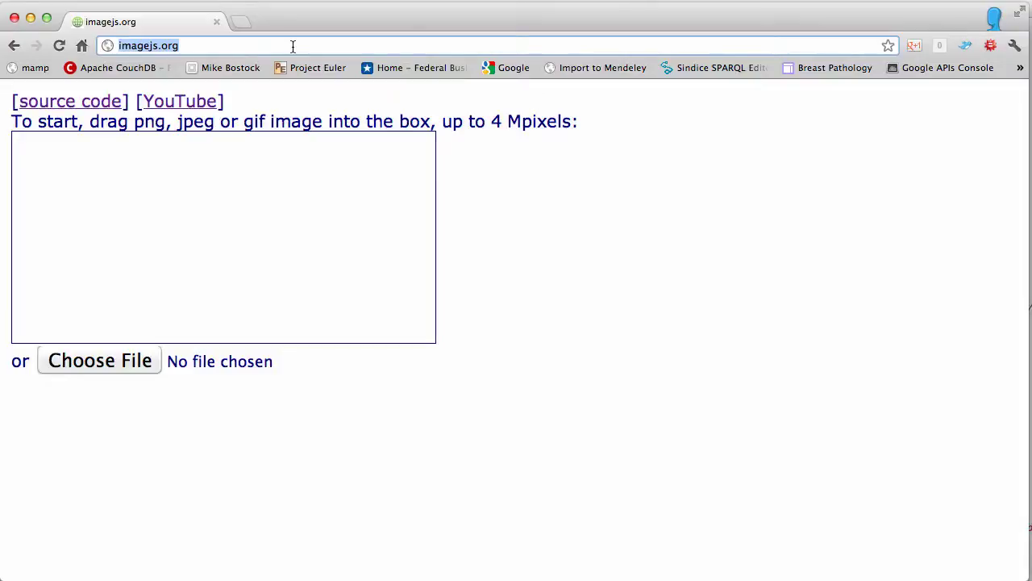
{"action": "type", "text": "bit.ly"}
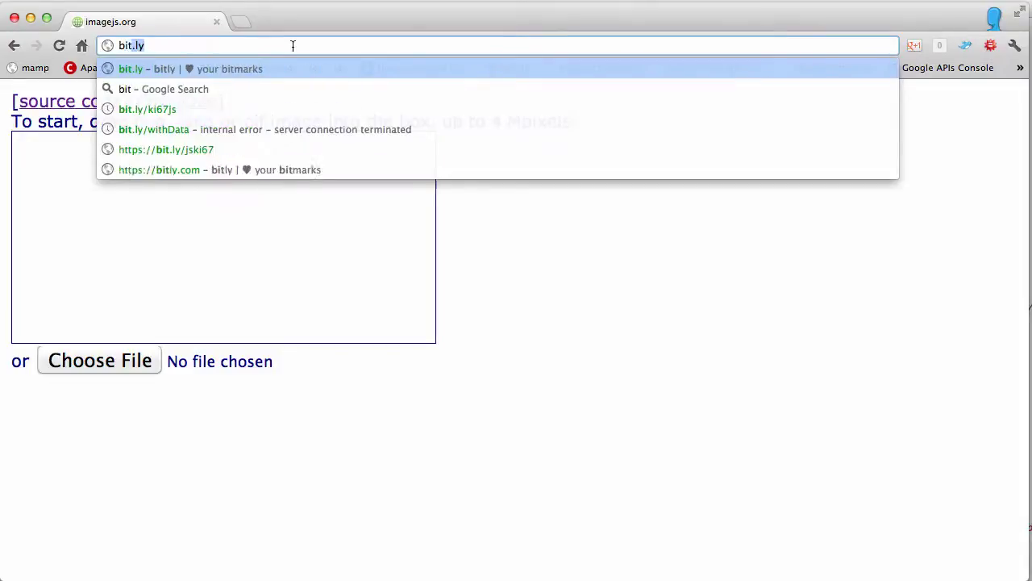
{"action": "type", "text": "/"}
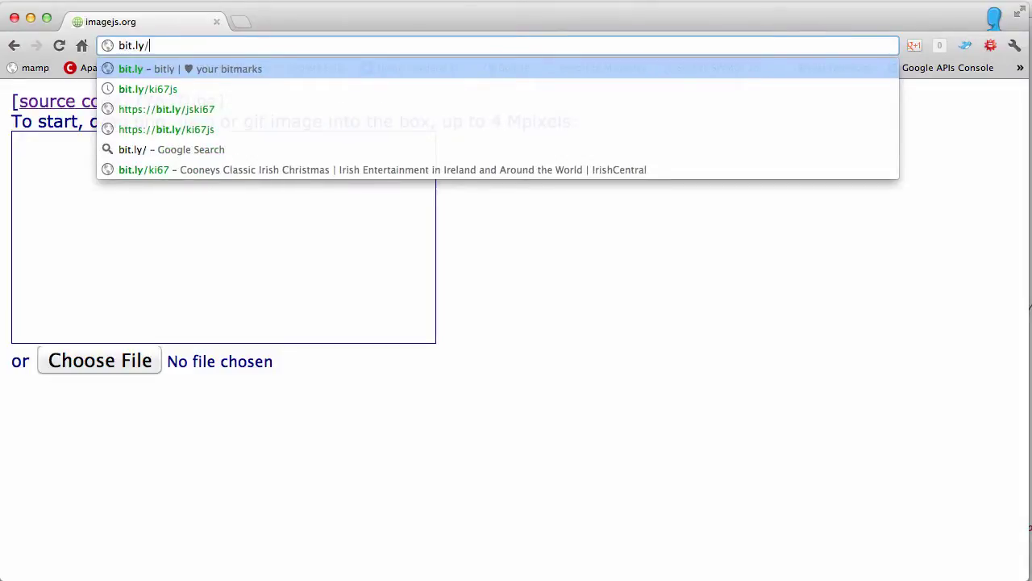
{"action": "type", "text": "ki6"}
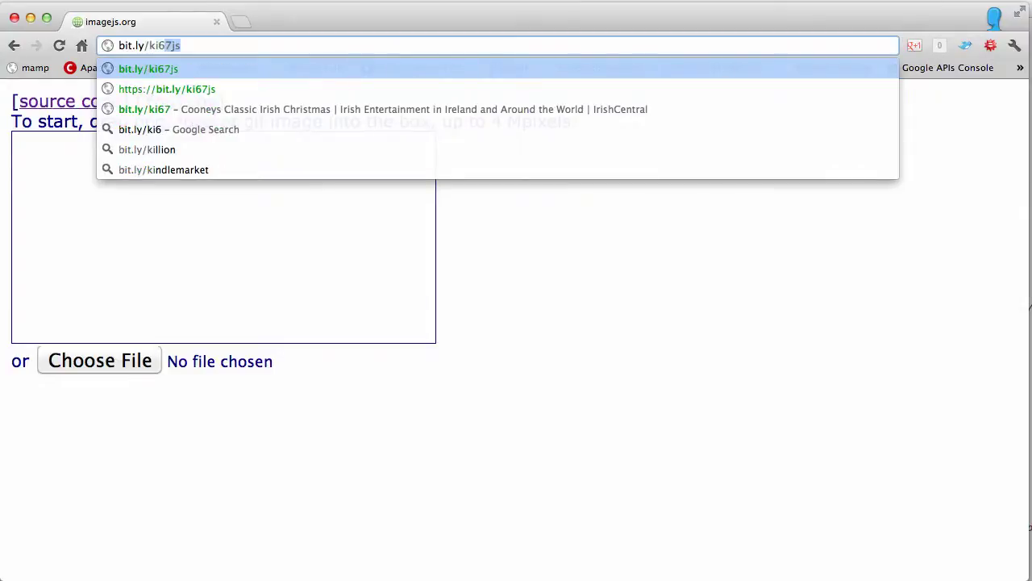
{"action": "type", "text": "7js"}
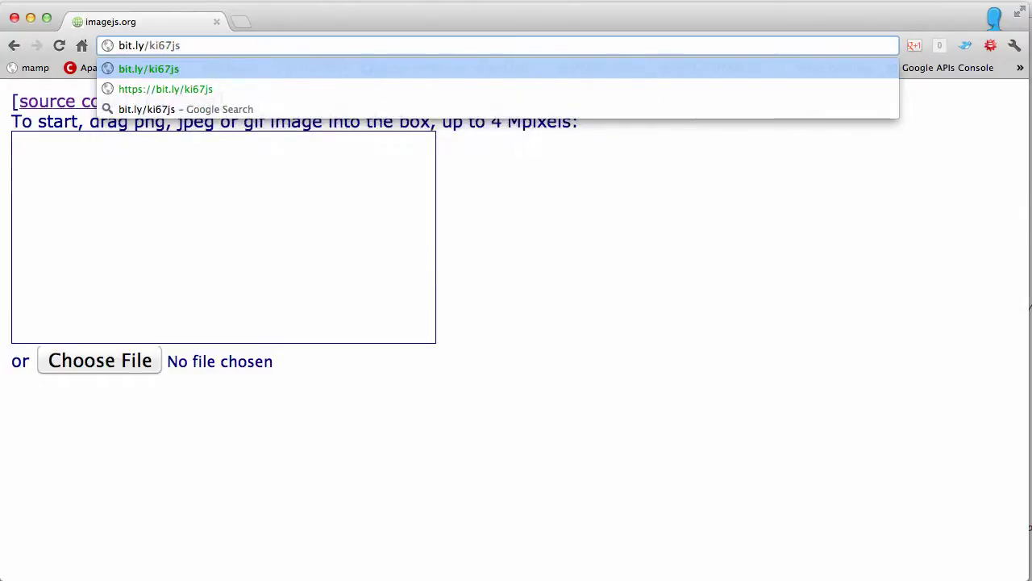
{"action": "key", "text": "Return"}
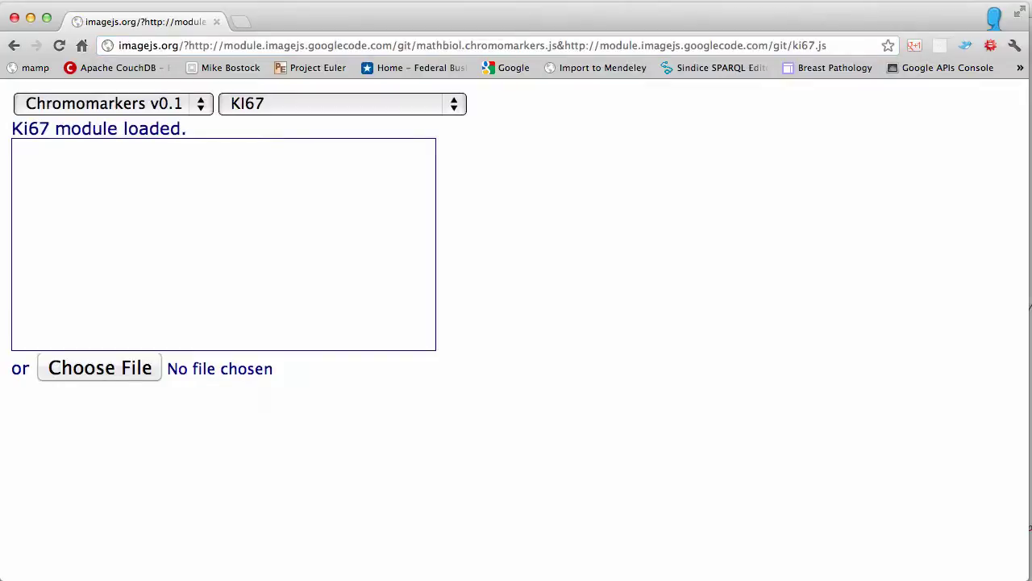
Load the Ki67 module through the alternative short address uab.mathbiol.org/ki67.
{"action": "left_click", "coordinate": [306, 46]}
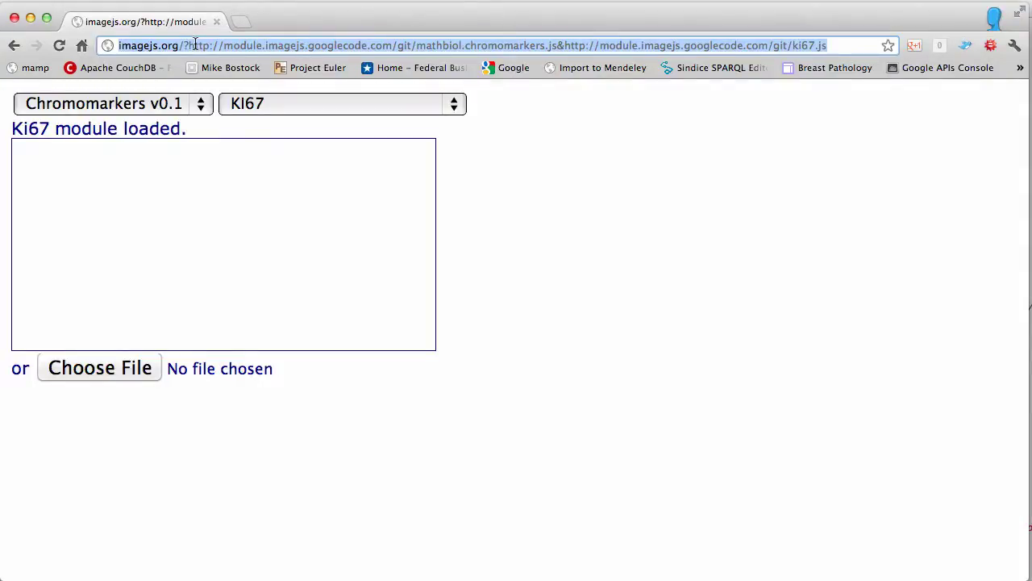
{"action": "type", "text": "uab.mathbiol.org/workshop"}
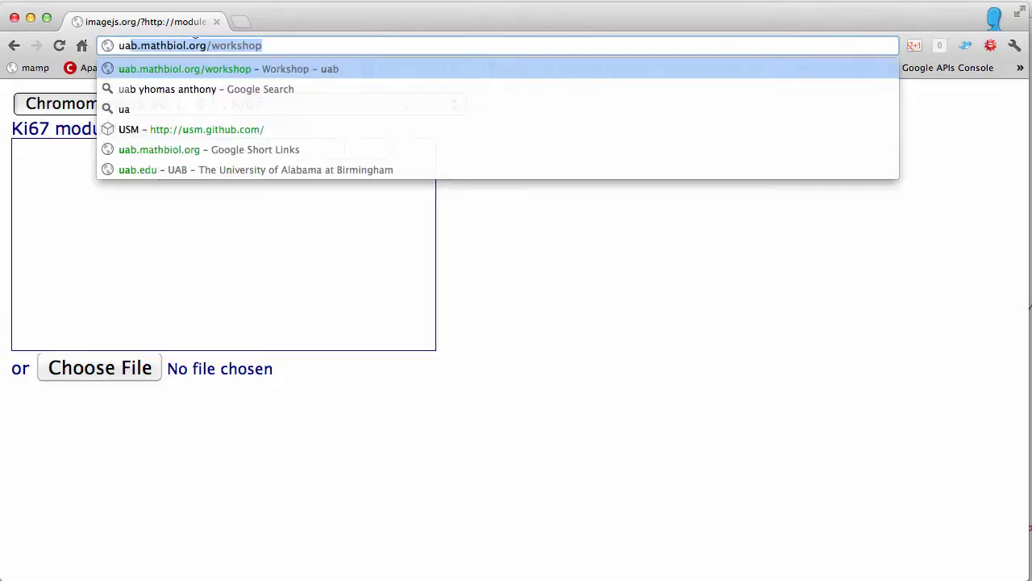
{"action": "key", "text": "Right"}
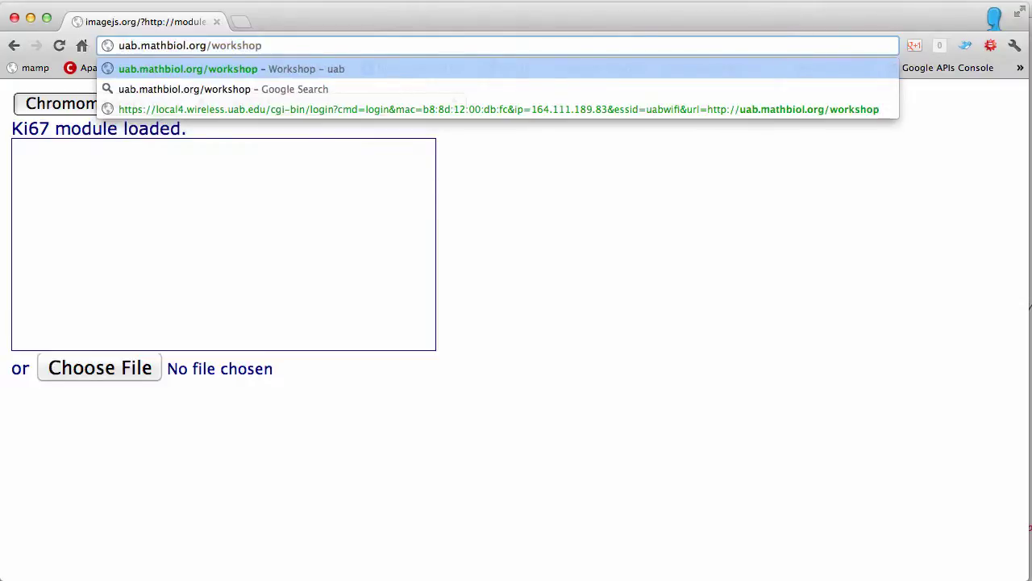
{"action": "key", "text": "BackSpace"}
{"action": "key", "text": "BackSpace"}
{"action": "key", "text": "BackSpace"}
{"action": "key", "text": "BackSpace"}
{"action": "key", "text": "BackSpace"}
{"action": "key", "text": "BackSpace"}
{"action": "key", "text": "BackSpace"}
{"action": "key", "text": "BackSpace"}
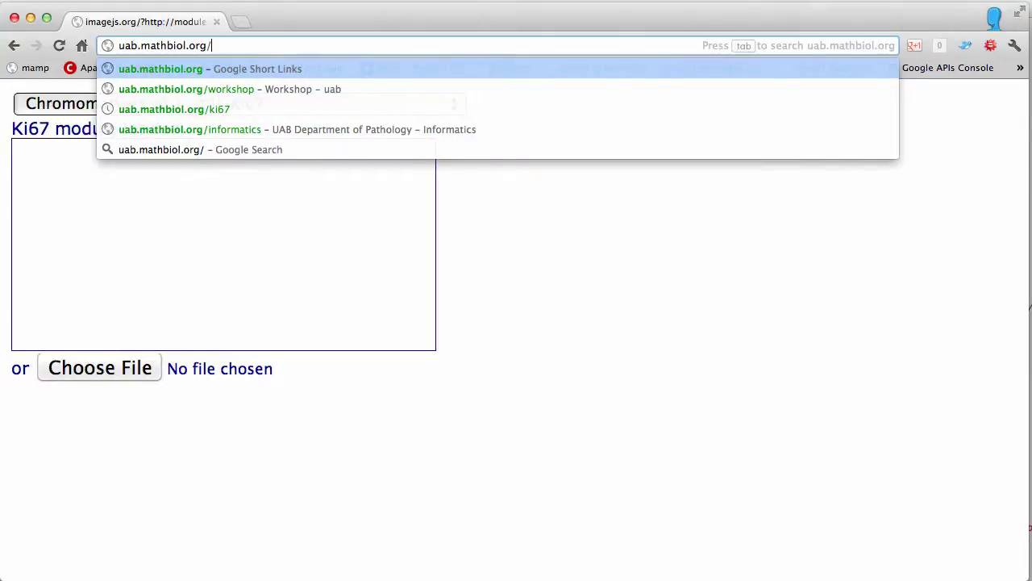
{"action": "type", "text": "ki67"}
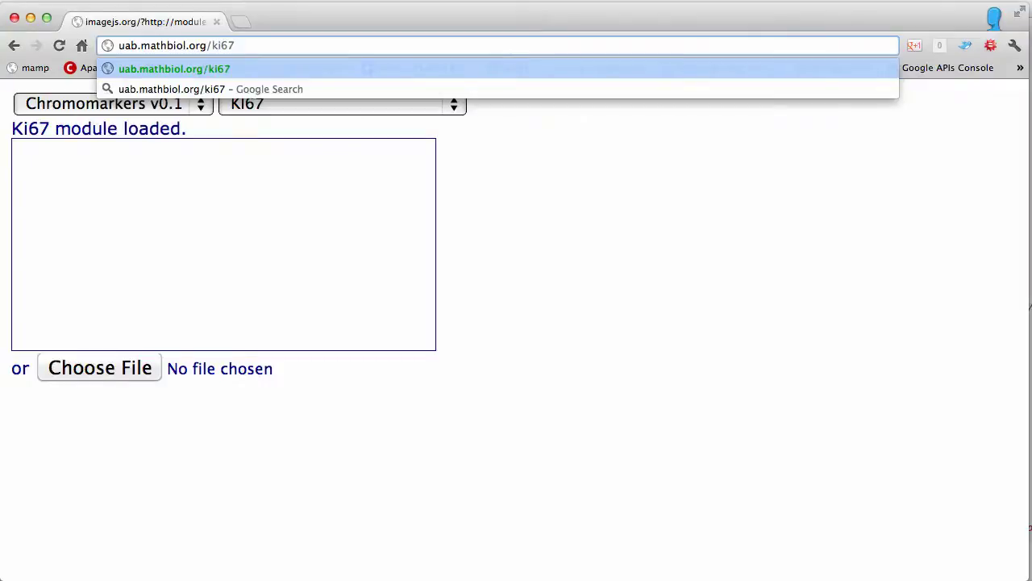
{"action": "key", "text": "Return"}
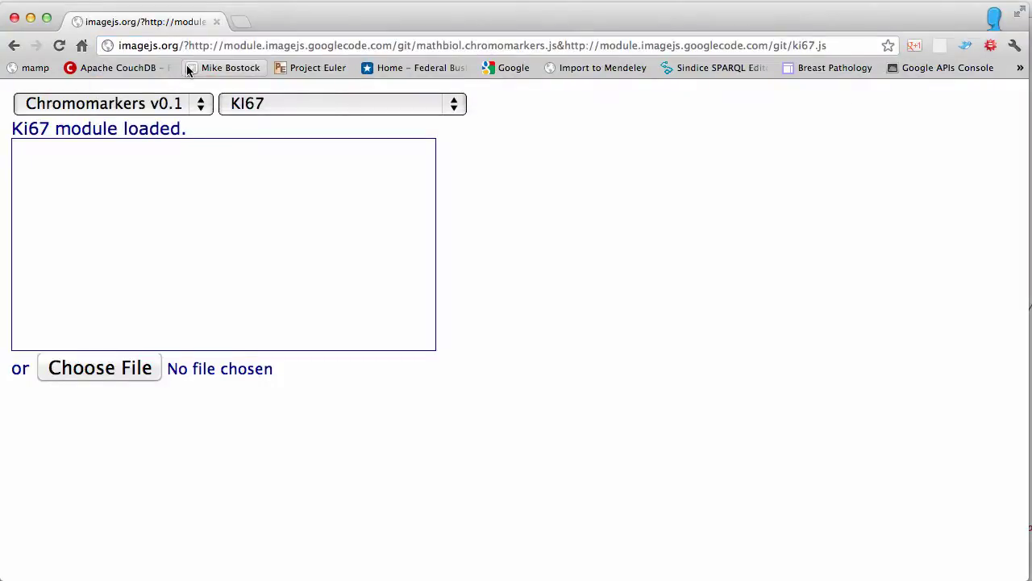
Load the Case7bPico image from the Hackney folder into ImageJS.
{"action": "left_click", "coordinate": [101, 368]}
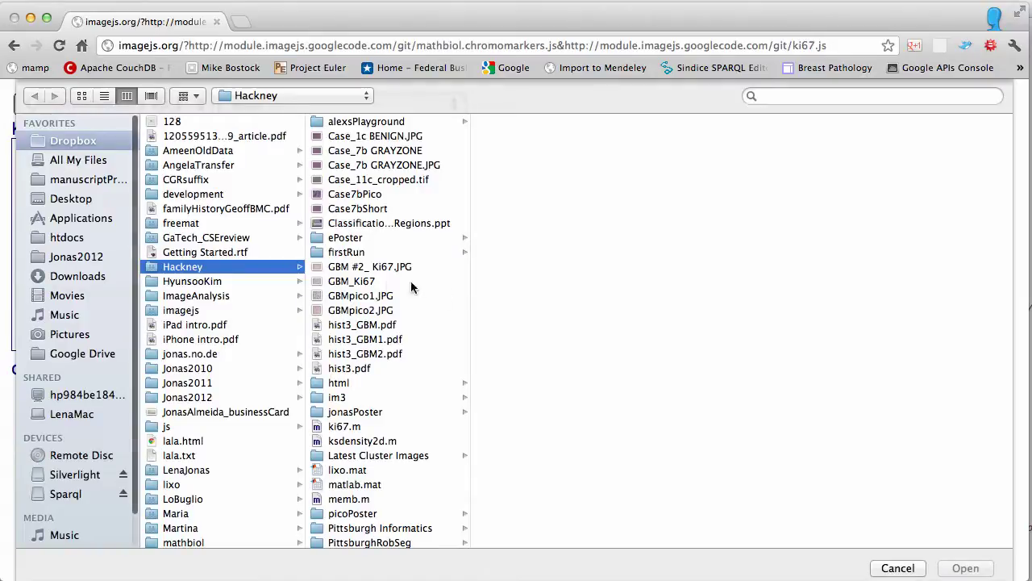
{"action": "left_click", "coordinate": [367, 197]}
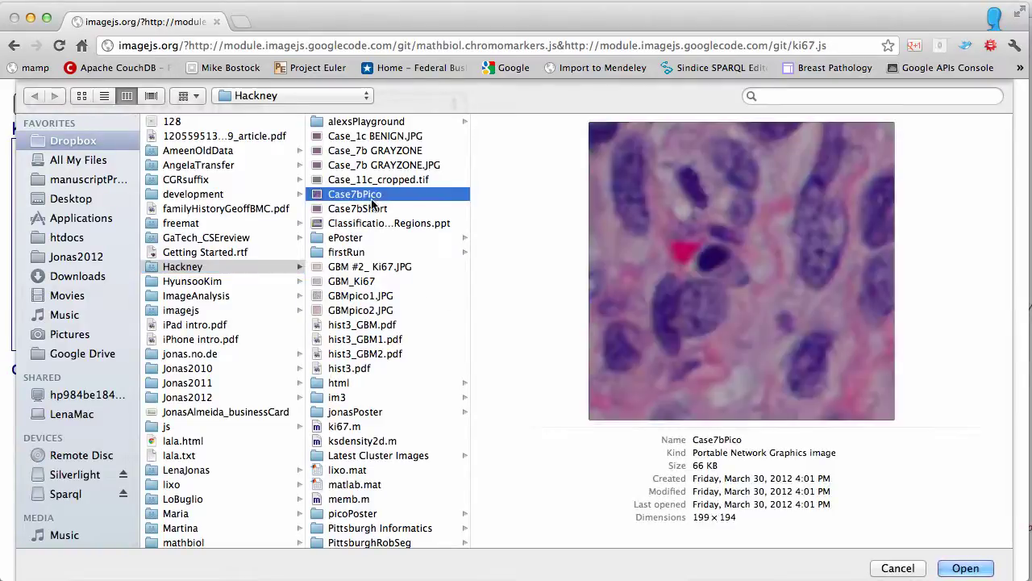
{"action": "left_click", "coordinate": [963, 570]}
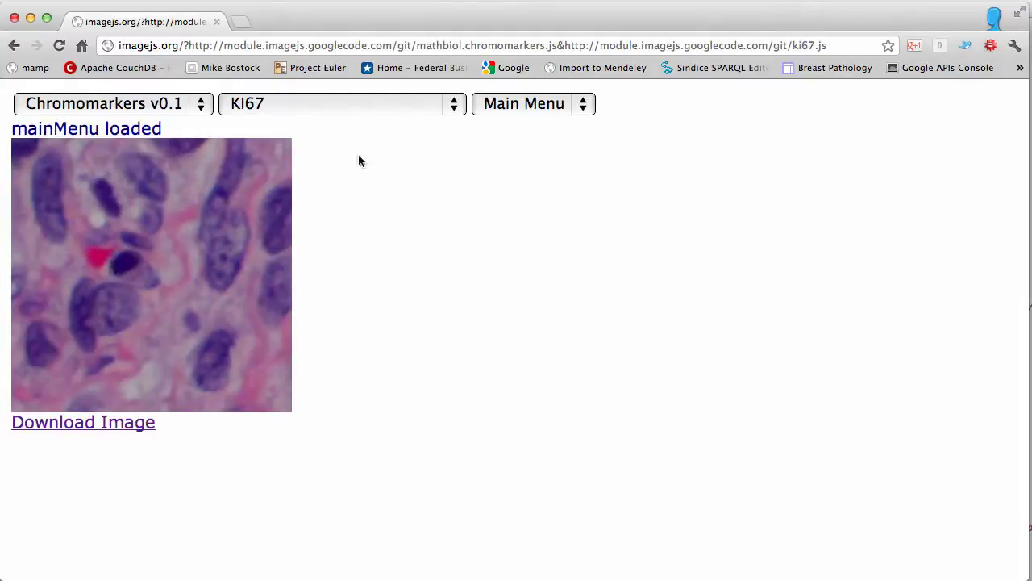
View the tissue image's red, green and blue channels one after another using the KI67 module.
{"action": "left_click", "coordinate": [373, 103]}
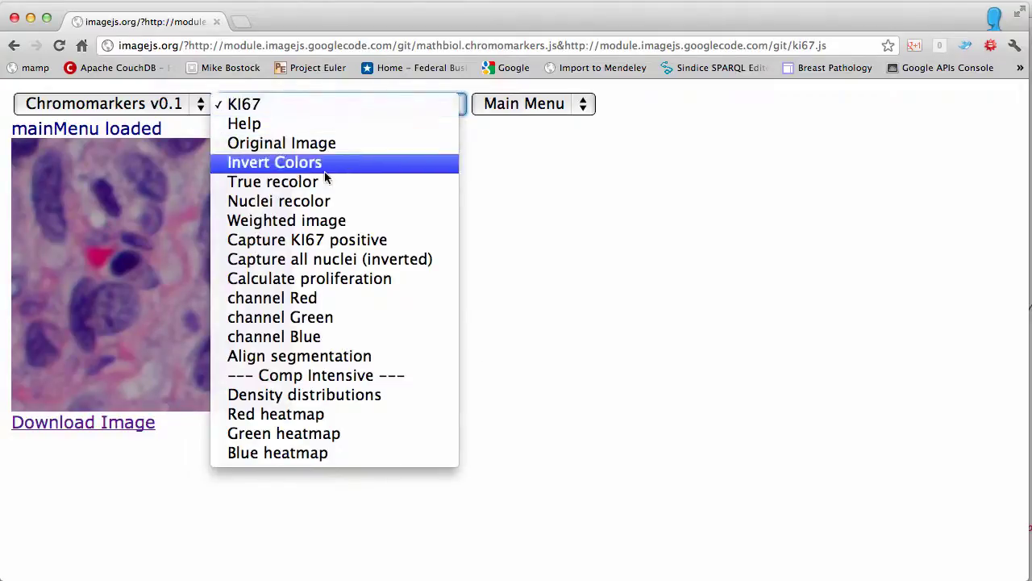
{"action": "left_click", "coordinate": [288, 298]}
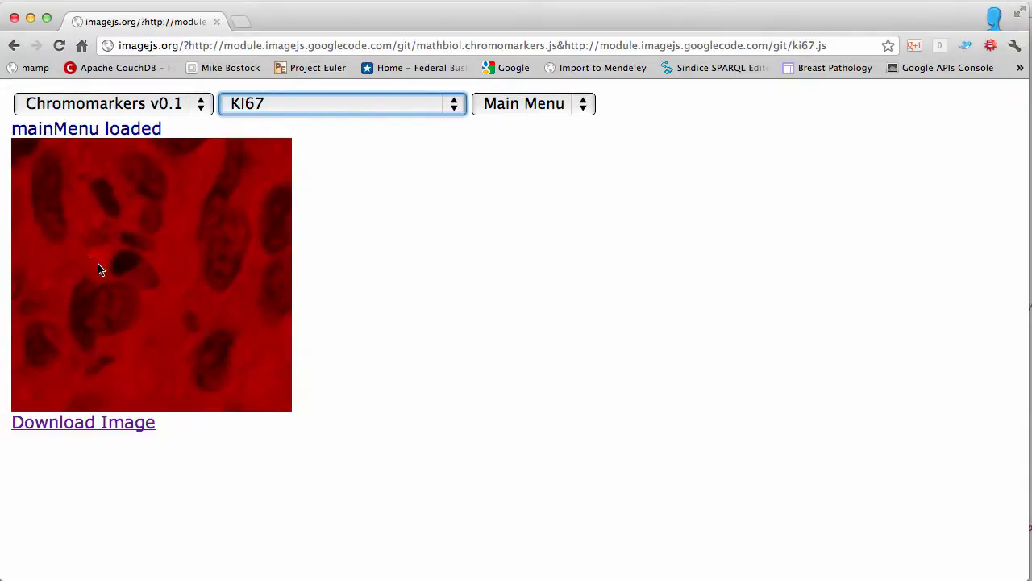
{"action": "left_click", "coordinate": [328, 114]}
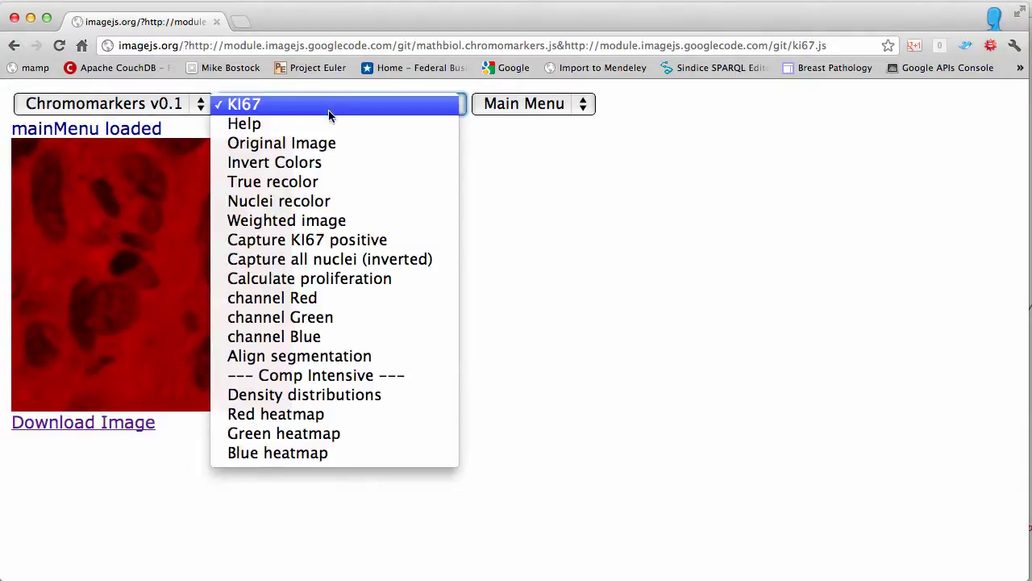
{"action": "left_click", "coordinate": [307, 319]}
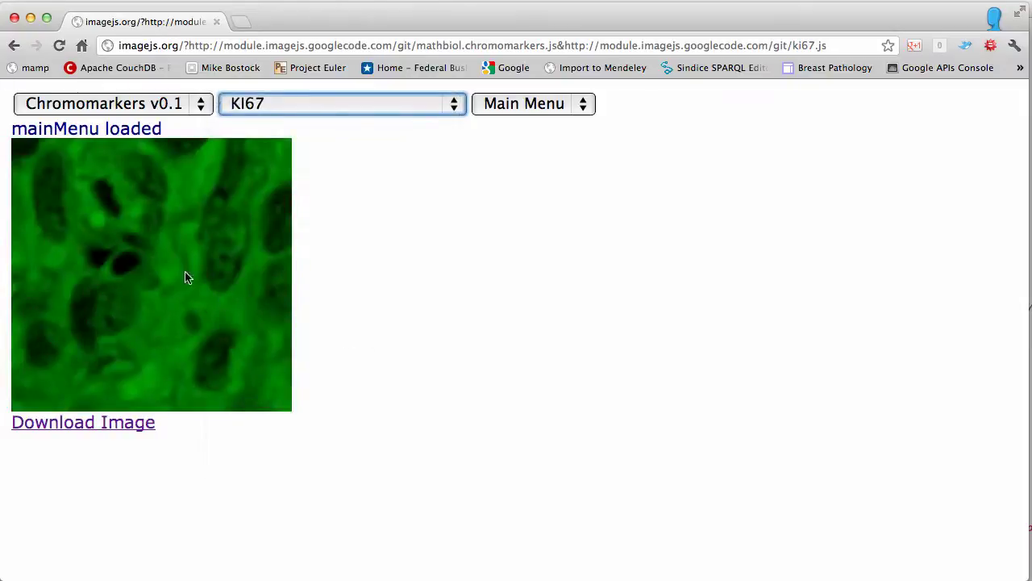
{"action": "left_click", "coordinate": [356, 110]}
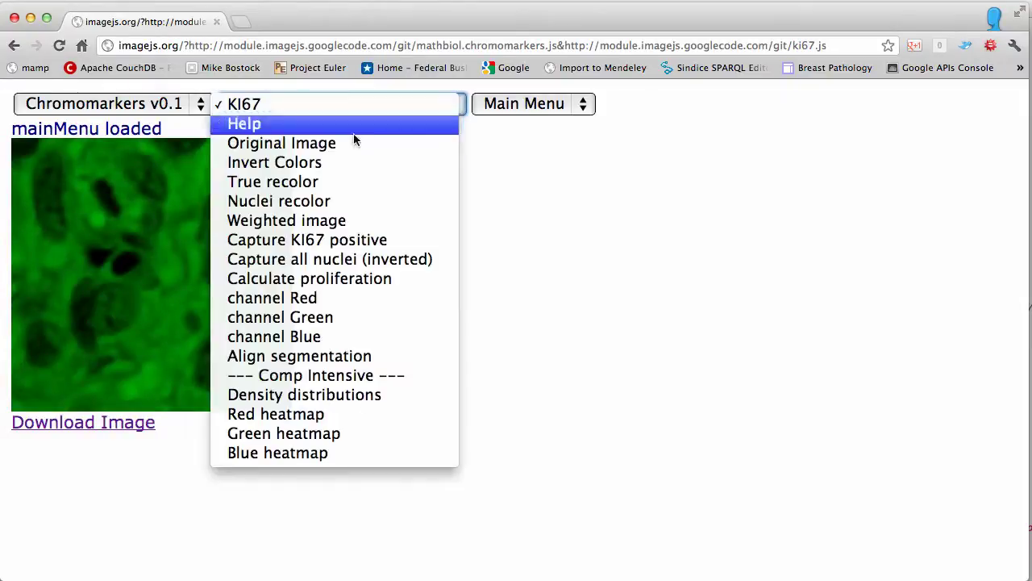
{"action": "left_click", "coordinate": [327, 339]}
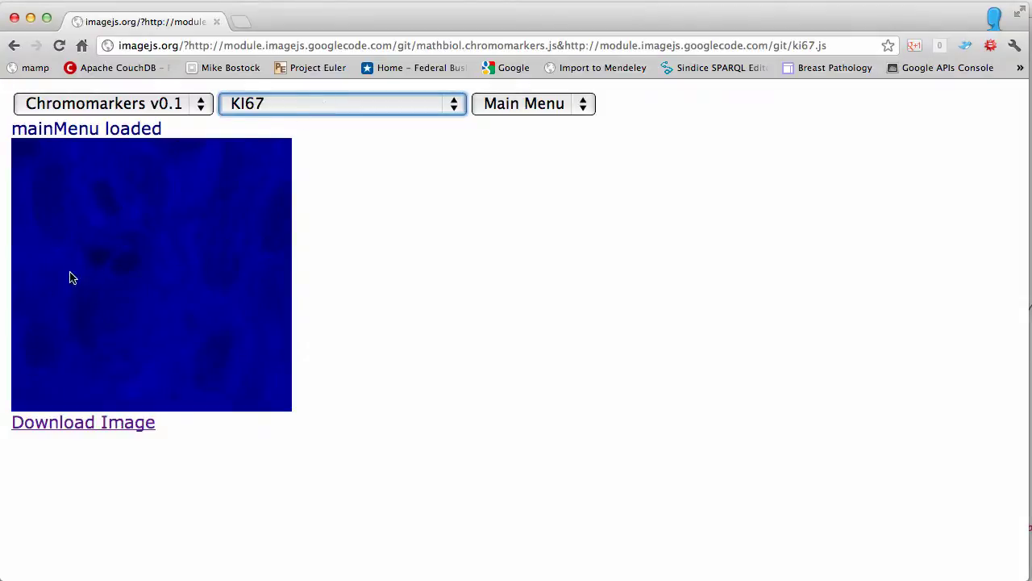
Reload the Ki67 page and load the image GBM #2_ Ki67.JPG from the Hackney folder.
{"action": "left_click", "coordinate": [59, 46]}
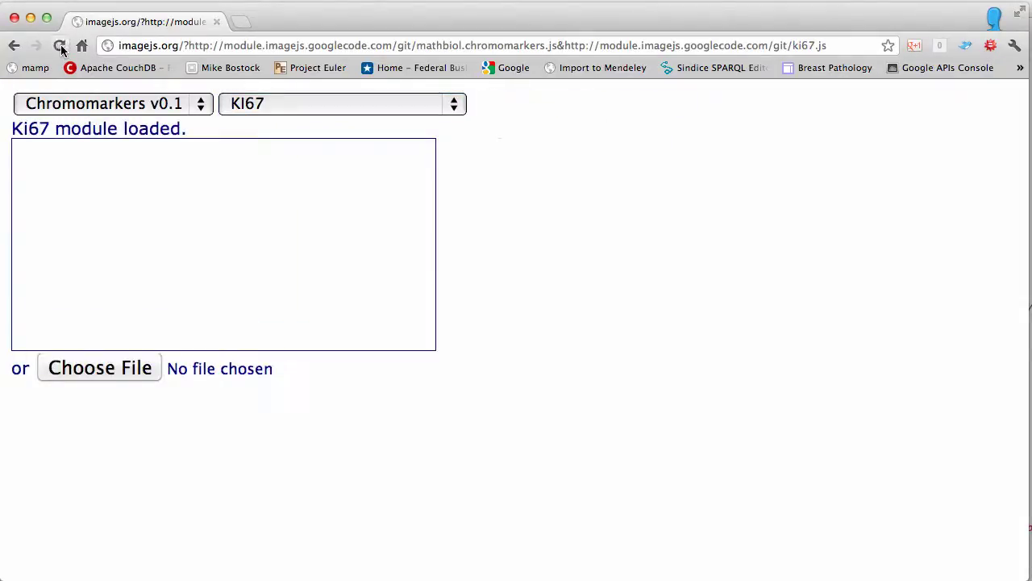
{"action": "left_click", "coordinate": [103, 371]}
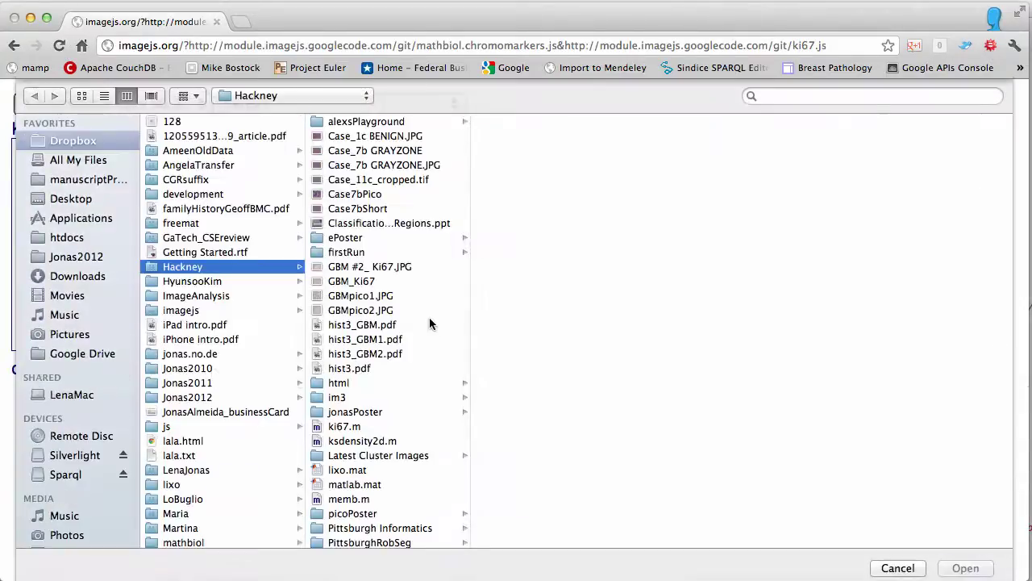
{"action": "left_click", "coordinate": [365, 269]}
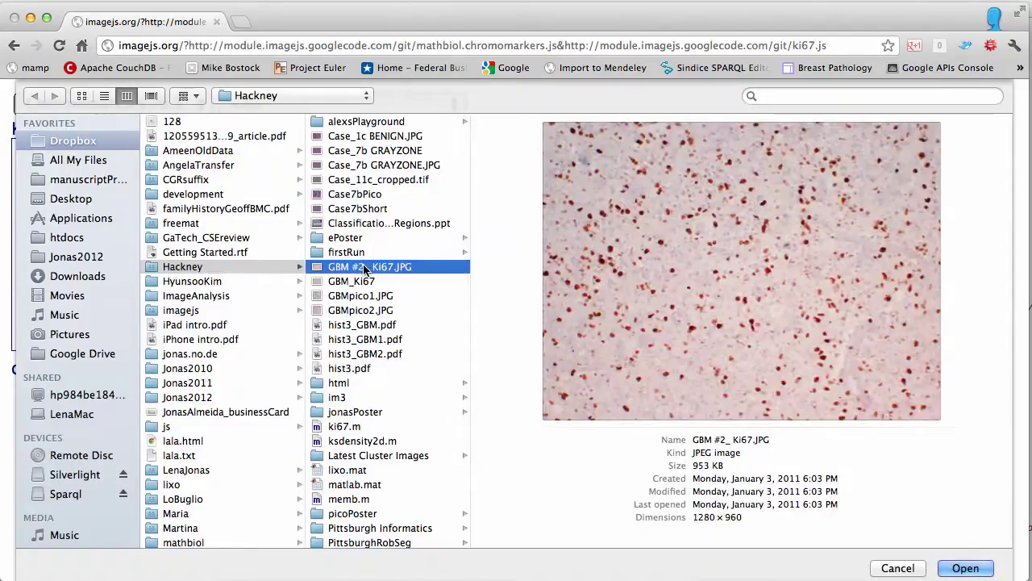
{"action": "double_click", "coordinate": [364, 266]}
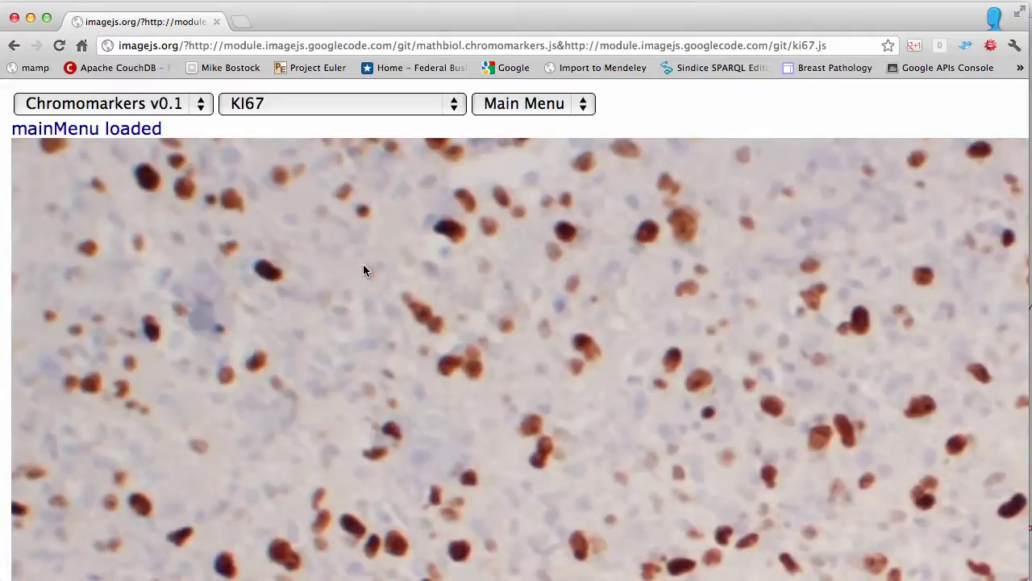
Apply the KI67 module's Nuclei recolor operation to the GBM image.
{"action": "key", "text": "super+minus"}
{"action": "key", "text": "super+minus"}
{"action": "key", "text": "super+minus"}
{"action": "key", "text": "super+minus"}
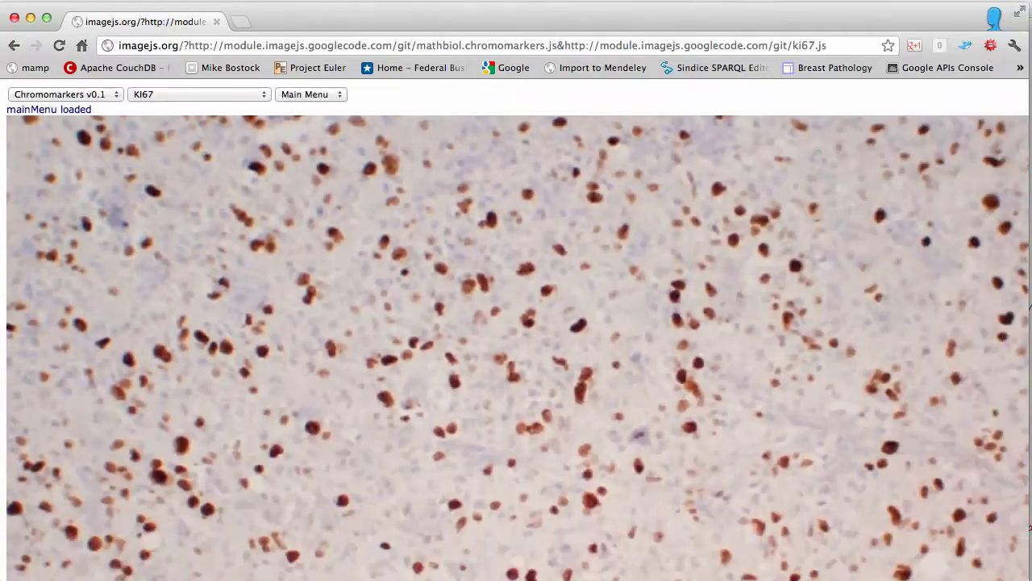
{"action": "key", "text": "super+plus"}
{"action": "key", "text": "super+plus"}
{"action": "key", "text": "super+plus"}
{"action": "key", "text": "super+plus"}
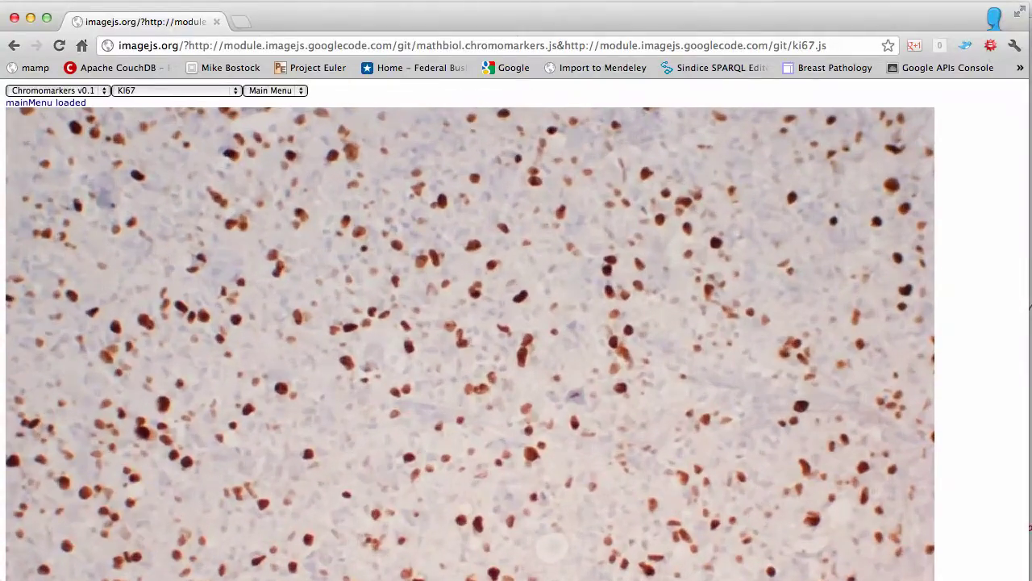
{"action": "key", "text": "super+plus"}
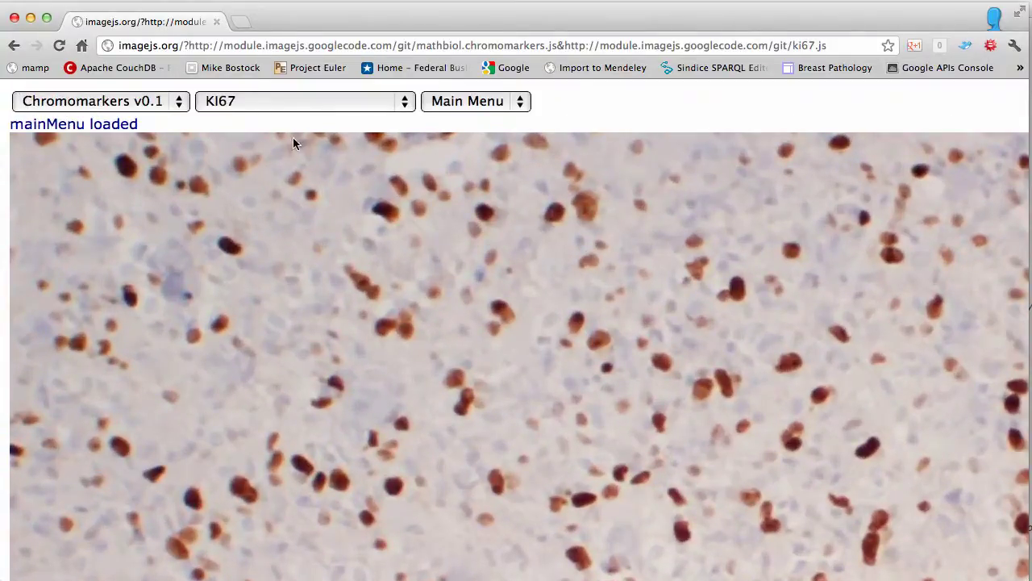
{"action": "left_click", "coordinate": [297, 102]}
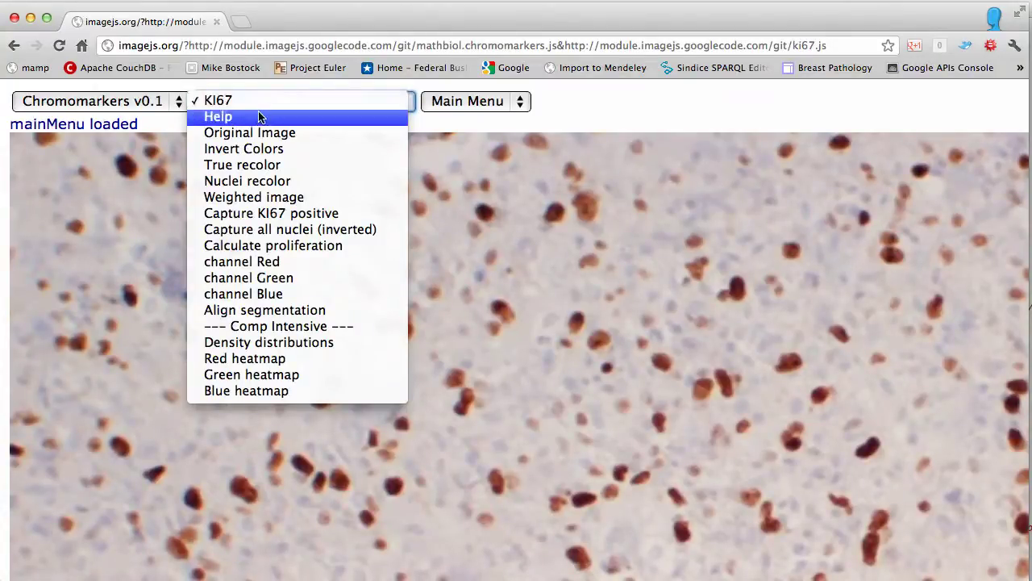
{"action": "left_click", "coordinate": [252, 187]}
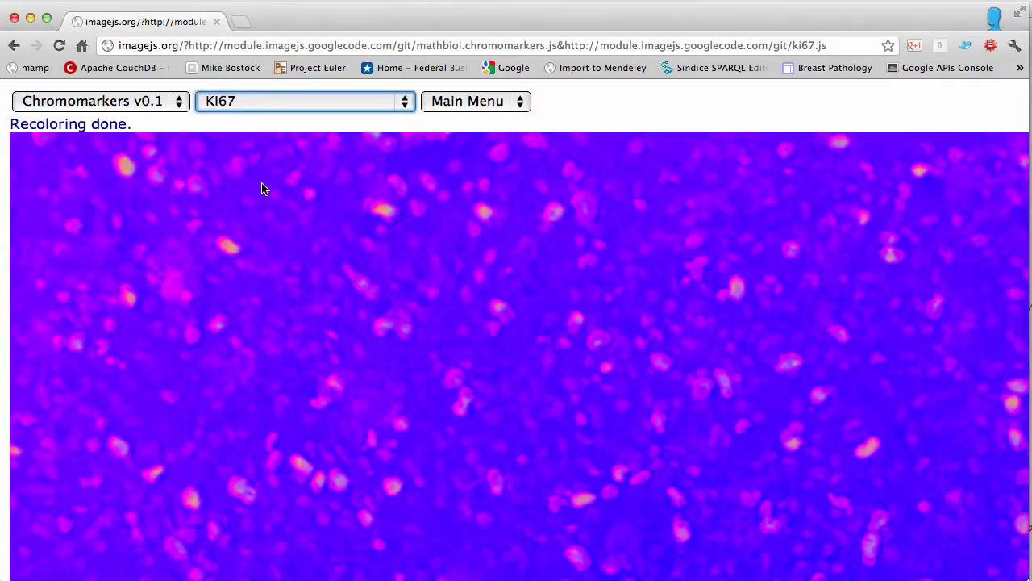
Segment the recolored image with Chromomarkers morphomarker acquisition from a point near its upper edge, lowering the threshold to between the first and second marks.
{"action": "left_click", "coordinate": [301, 100]}
{"action": "left_click", "coordinate": [78, 100]}
{"action": "left_click", "coordinate": [83, 101]}
{"action": "left_click", "coordinate": [69, 116]}
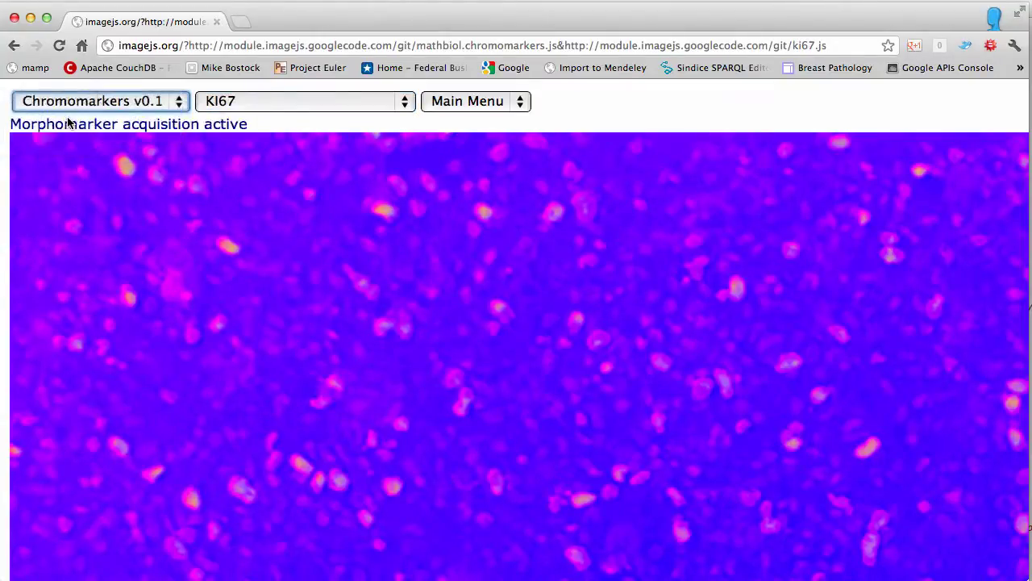
{"action": "left_click", "coordinate": [429, 160]}
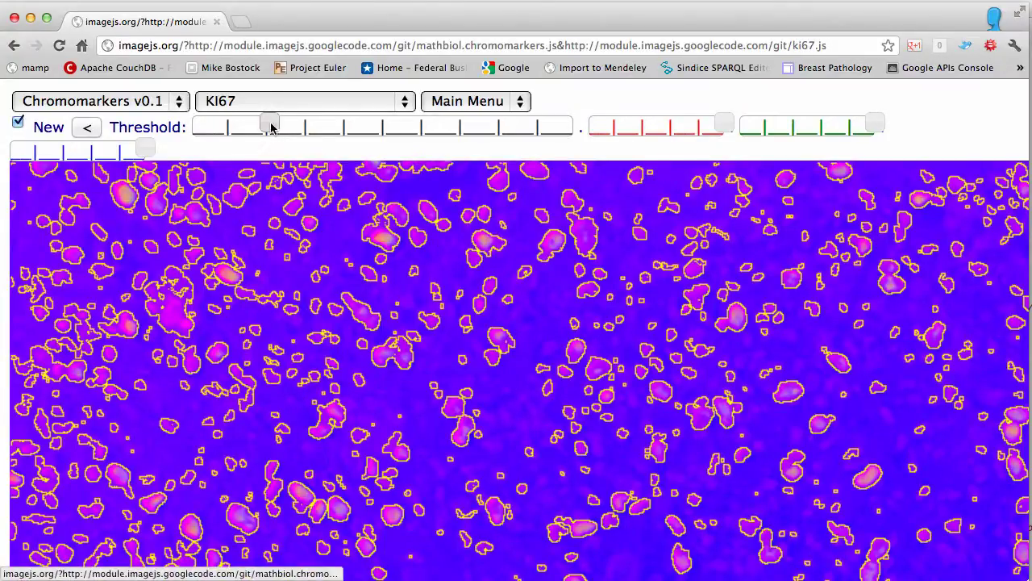
{"action": "left_click_drag", "start_coordinate": [270, 127], "coordinate": [246, 127]}
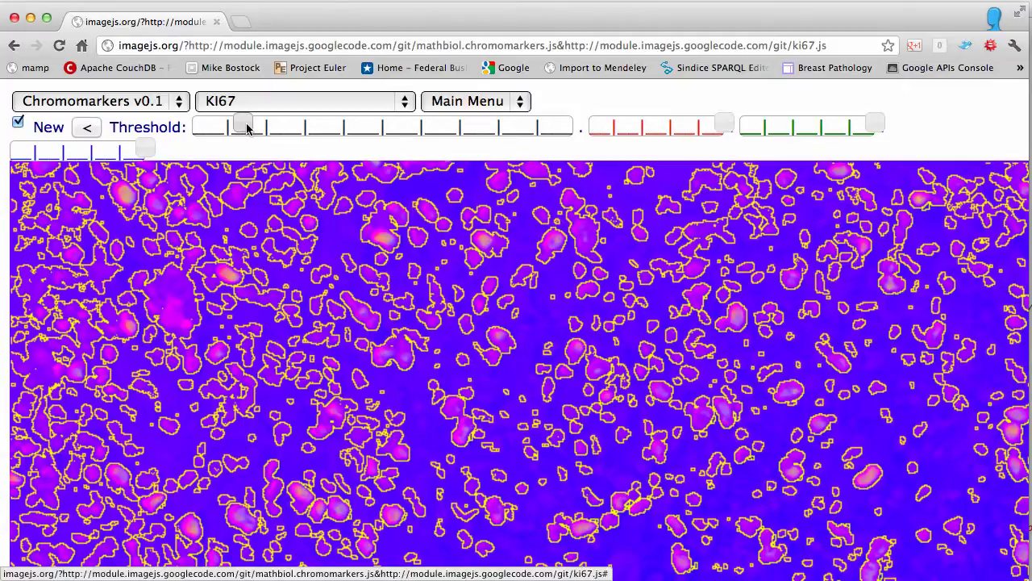
{"action": "scroll", "coordinate": [246, 130], "scroll_direction": "right", "scroll_amount": 1}
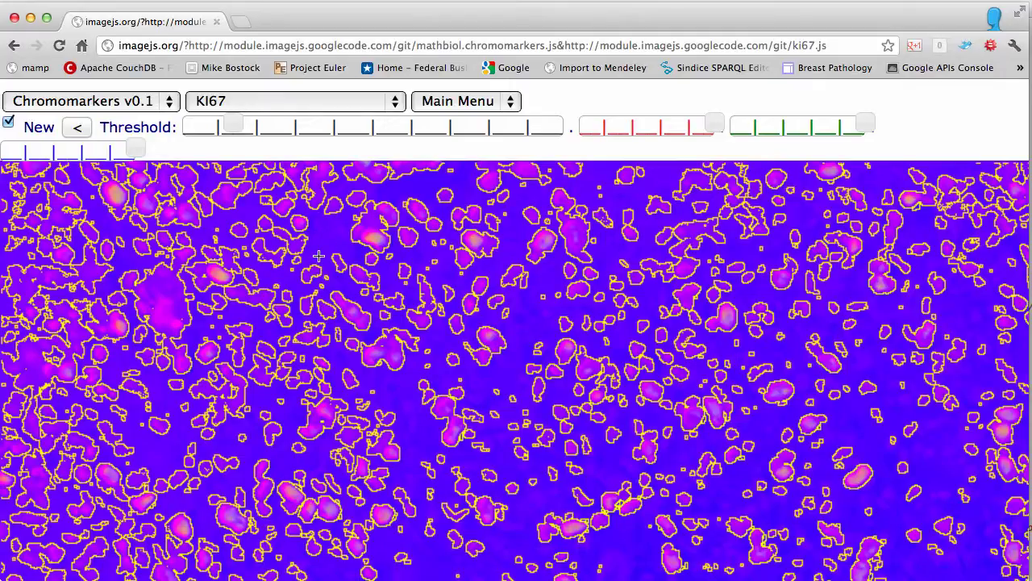
Show the original image beneath the current segmentation and try to calculate proliferation with the KI67 module.
{"action": "left_click", "coordinate": [318, 104]}
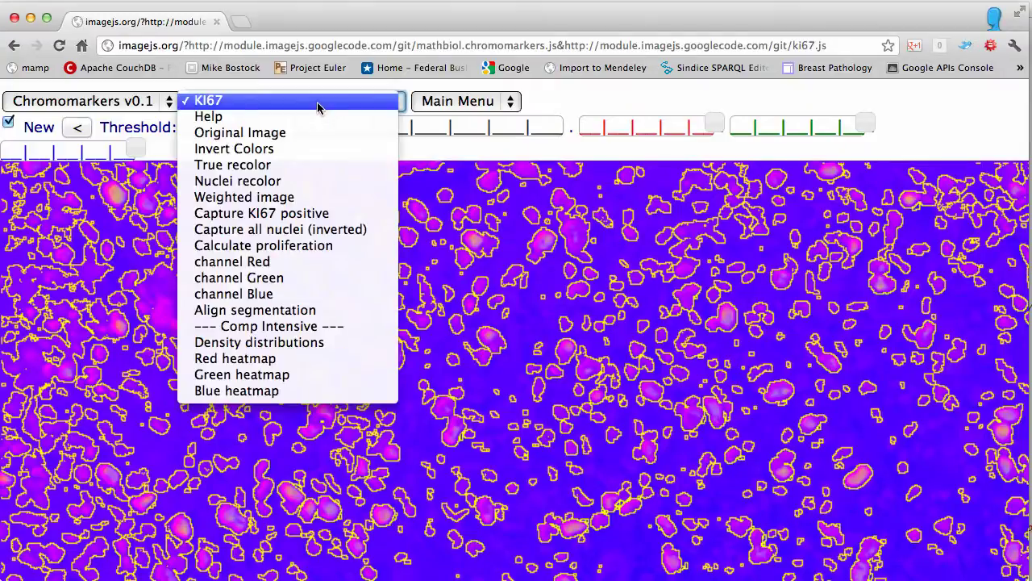
{"action": "left_click", "coordinate": [291, 134]}
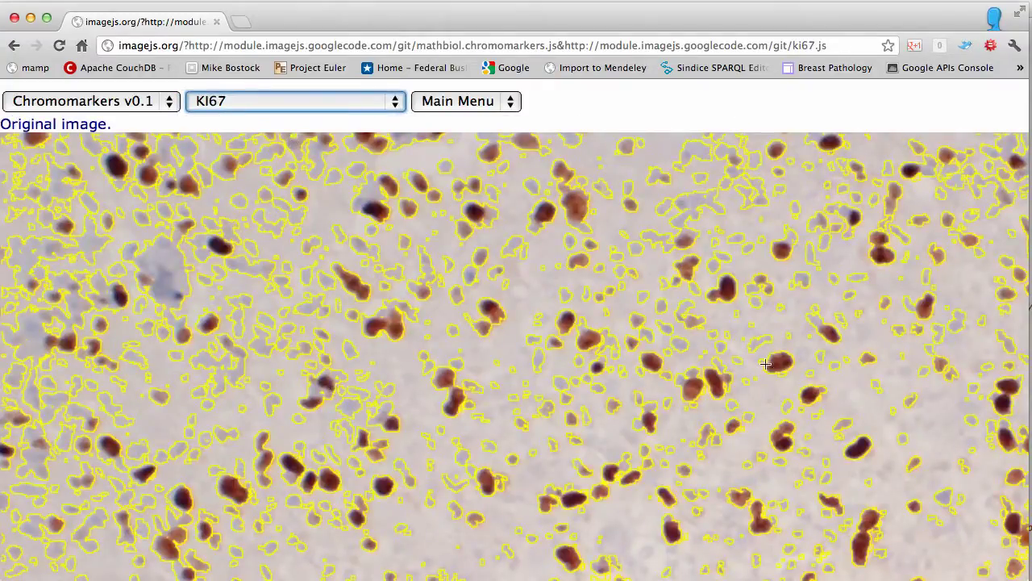
{"action": "left_click", "coordinate": [319, 106]}
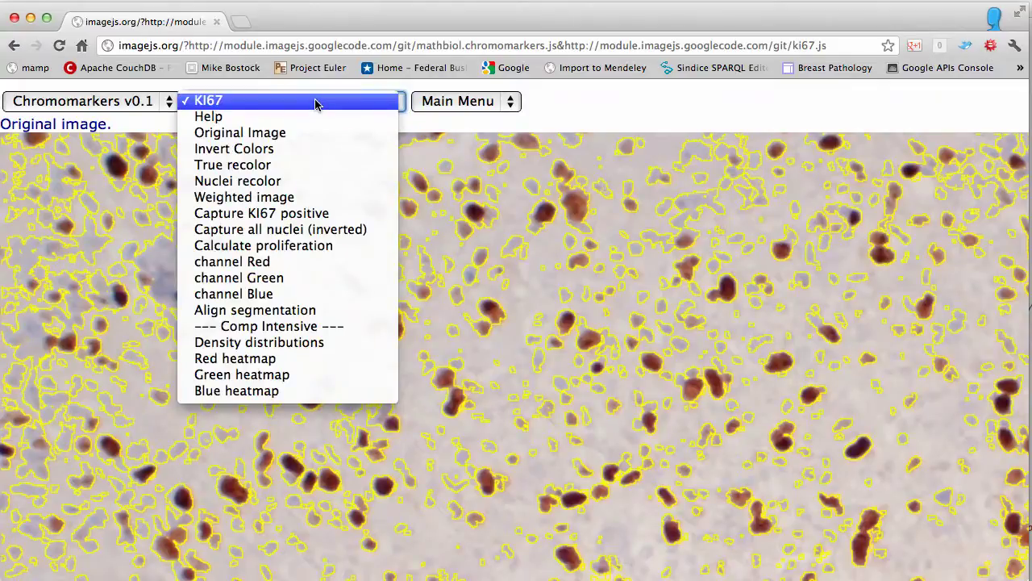
{"action": "left_click", "coordinate": [283, 246]}
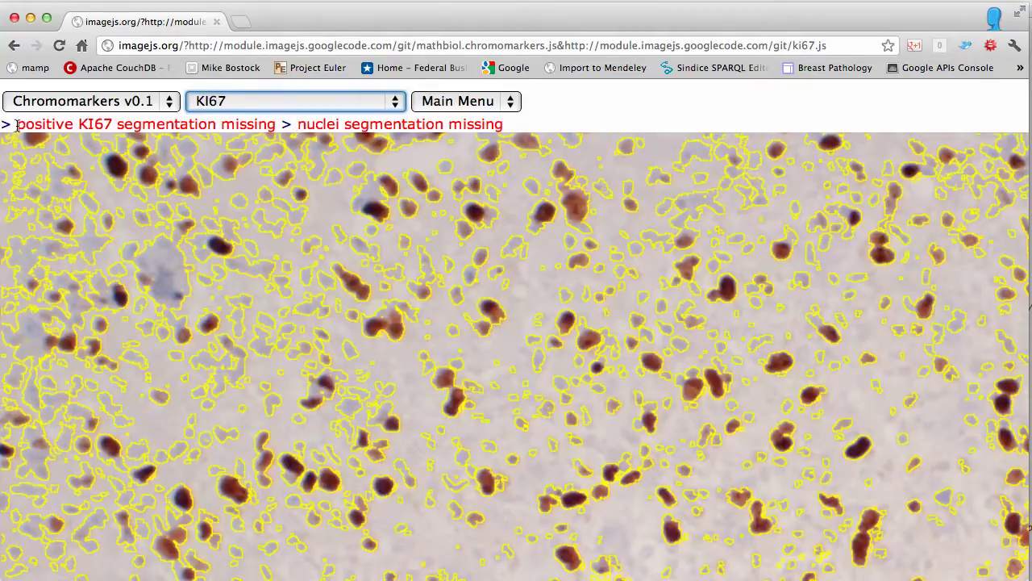
Capture the current segmentation with the KI67 module as all nuclei (inverted).
{"action": "left_click", "coordinate": [334, 104]}
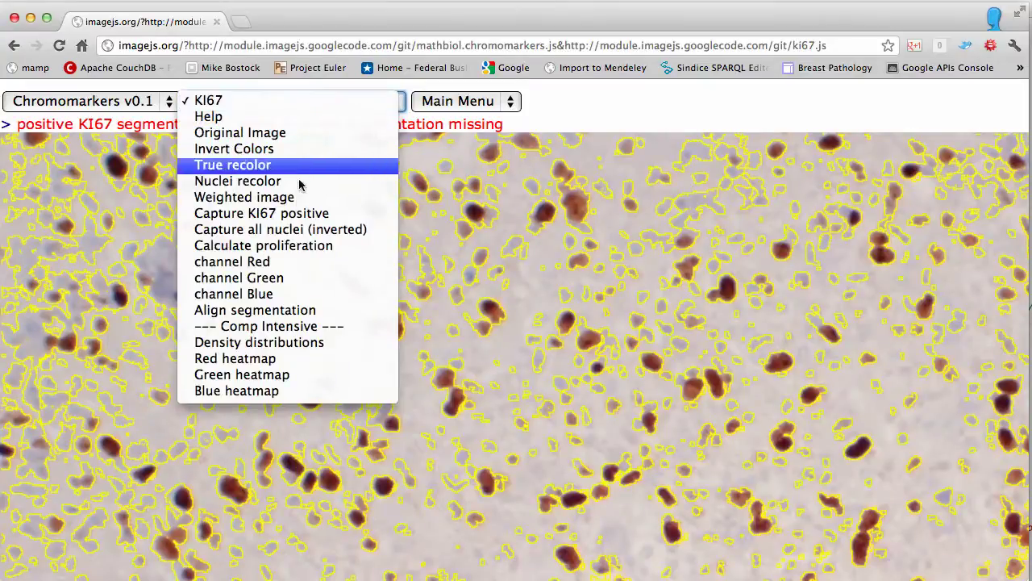
{"action": "left_click", "coordinate": [293, 230]}
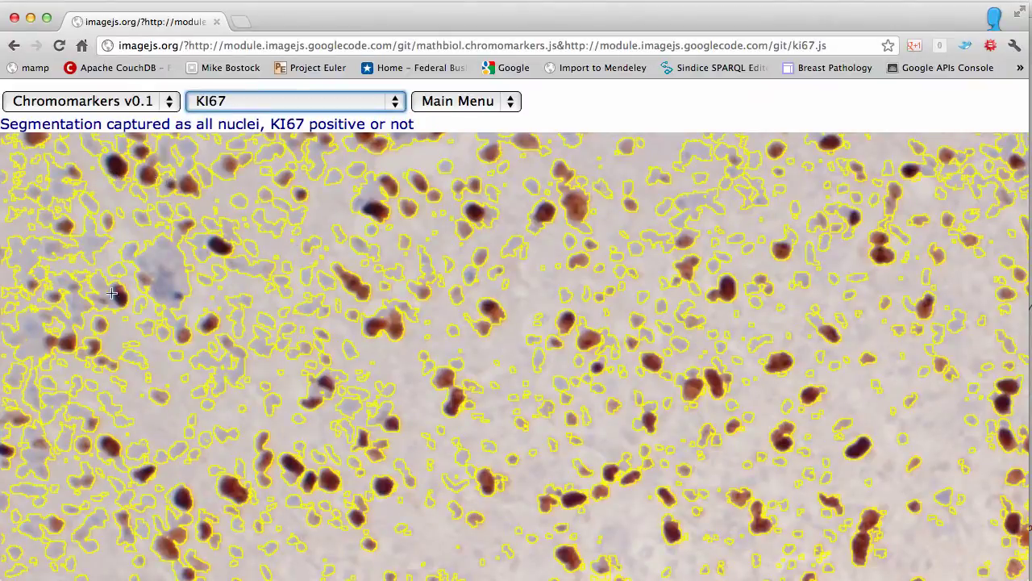
Segment the original image from a brown nucleus near its left edge, setting the threshold to about the sixth mark.
{"action": "left_click", "coordinate": [67, 345]}
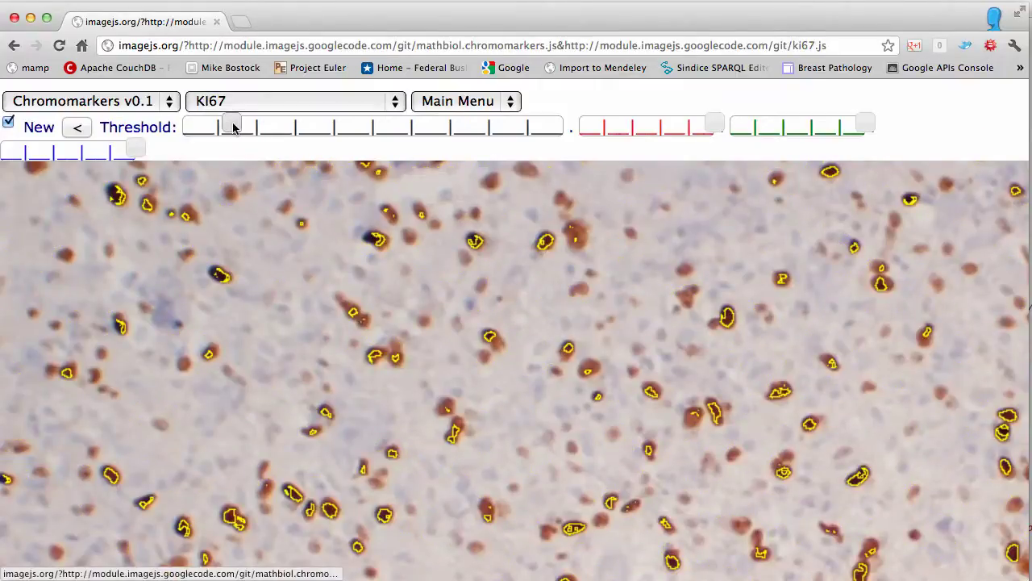
{"action": "left_click_drag", "start_coordinate": [235, 127], "coordinate": [429, 135]}
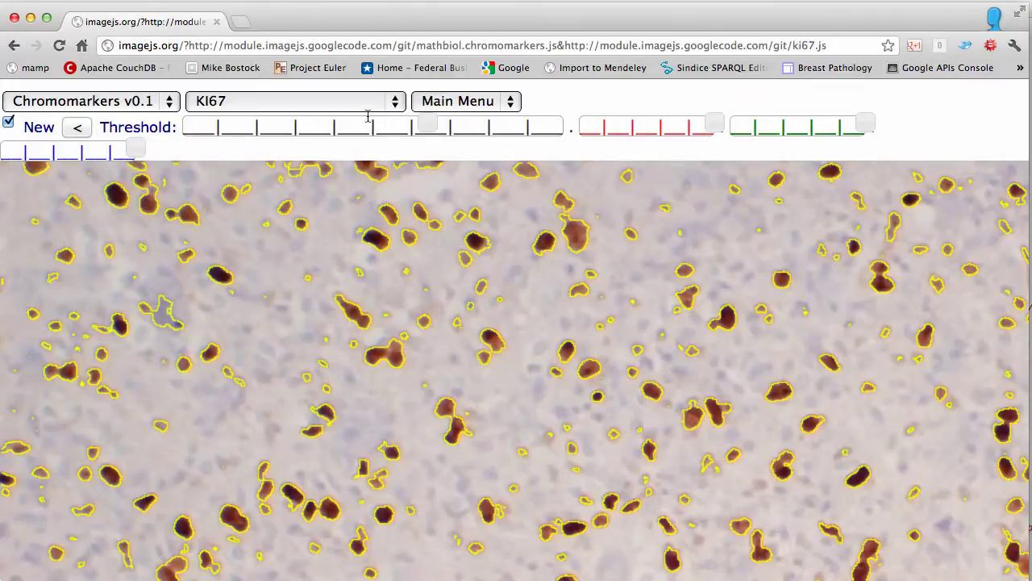
{"action": "left_click_drag", "start_coordinate": [429, 129], "coordinate": [408, 127]}
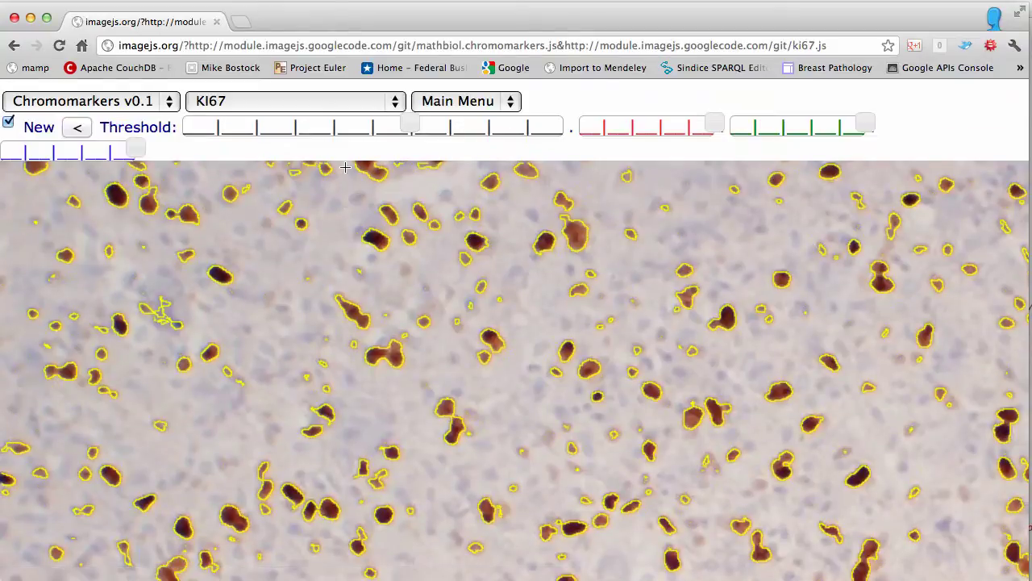
Capture the brown nuclei segmentation as KI67 positive and calculate the image's proliferation.
{"action": "left_click", "coordinate": [326, 105]}
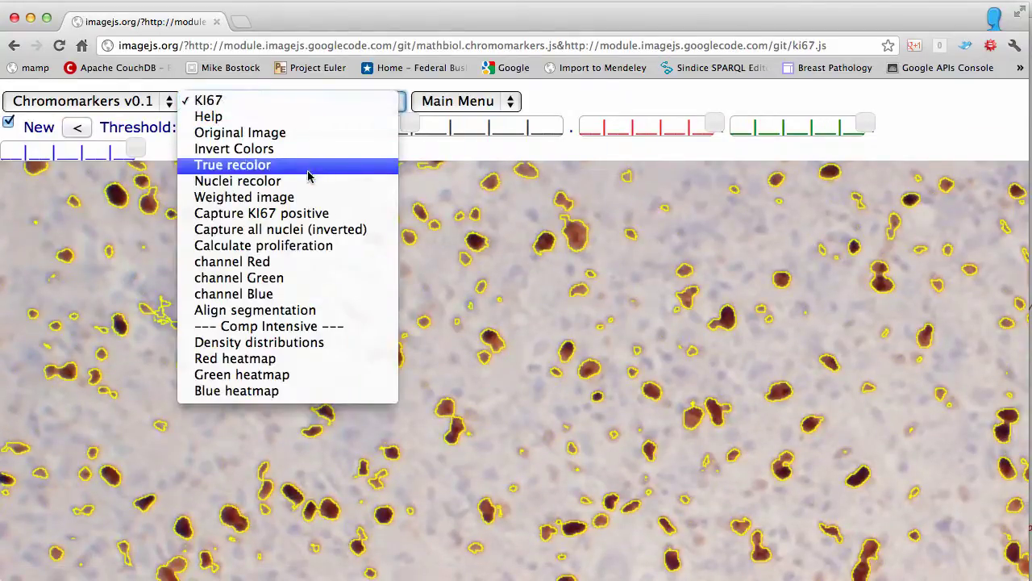
{"action": "left_click", "coordinate": [246, 213]}
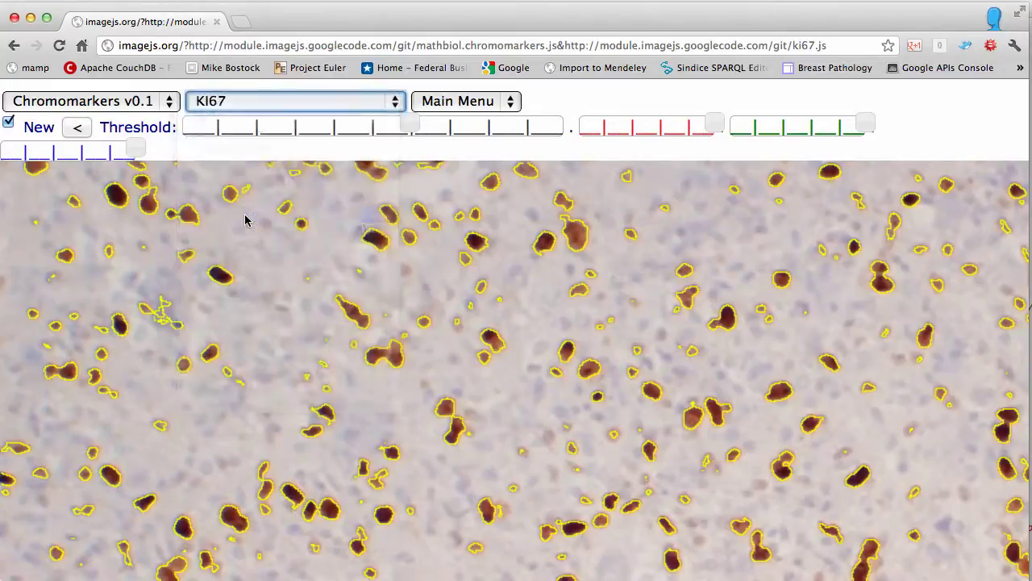
{"action": "left_click", "coordinate": [307, 106]}
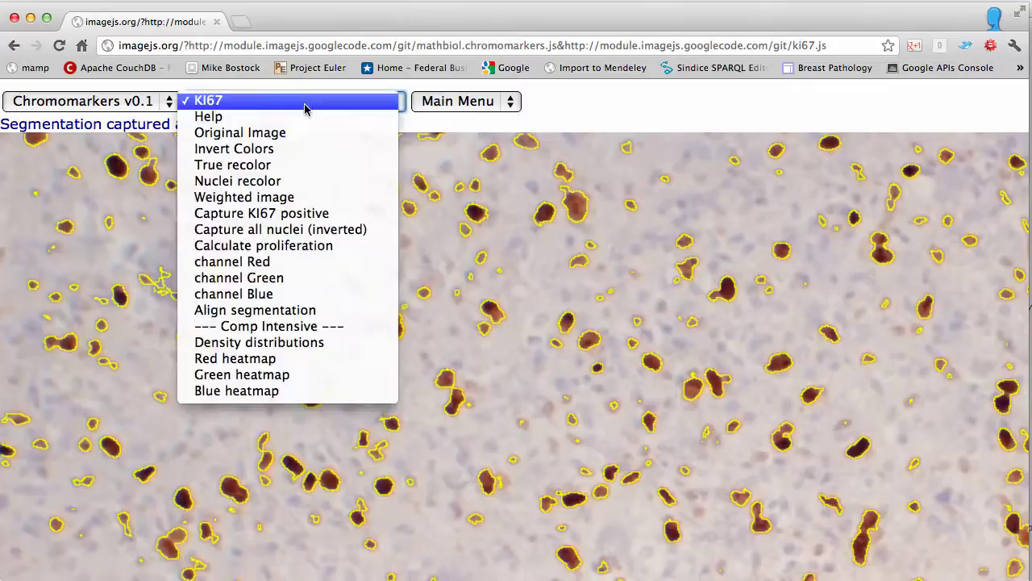
{"action": "left_click", "coordinate": [275, 250]}
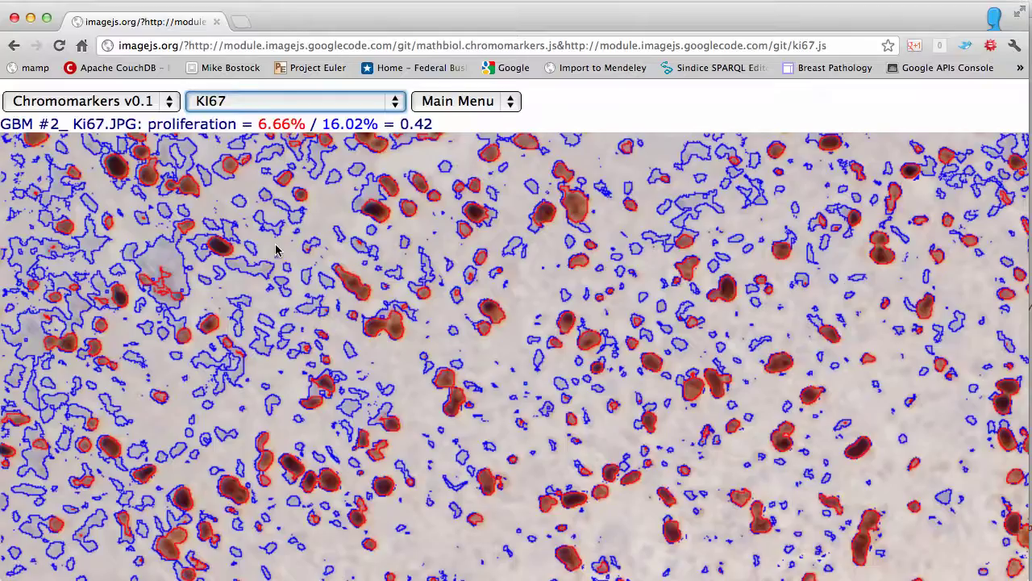
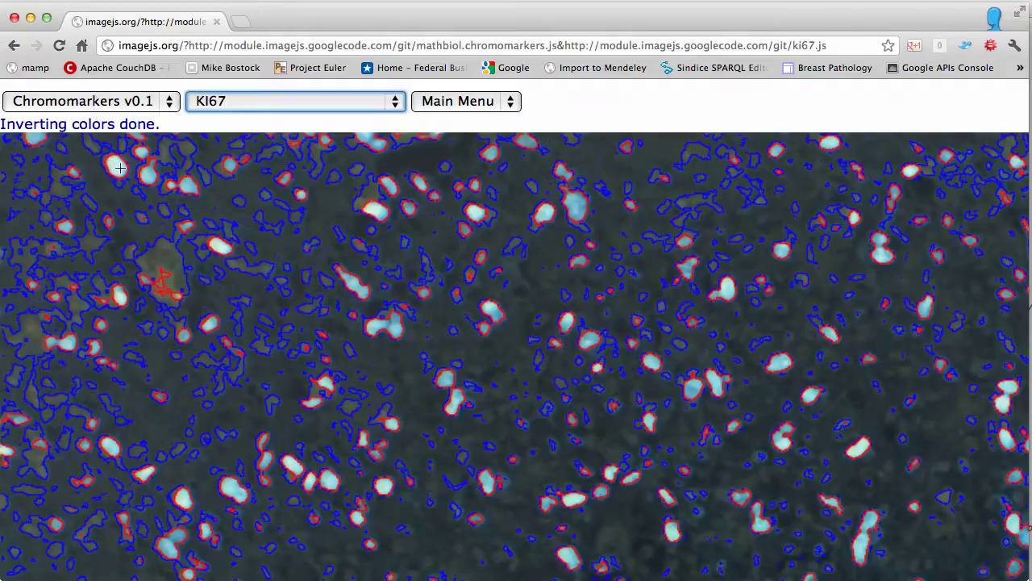
Segment the inverted image from a bright nucleus near its upper-left corner, lowering the threshold to between the third and fourth marks.
{"action": "left_click", "coordinate": [116, 167]}
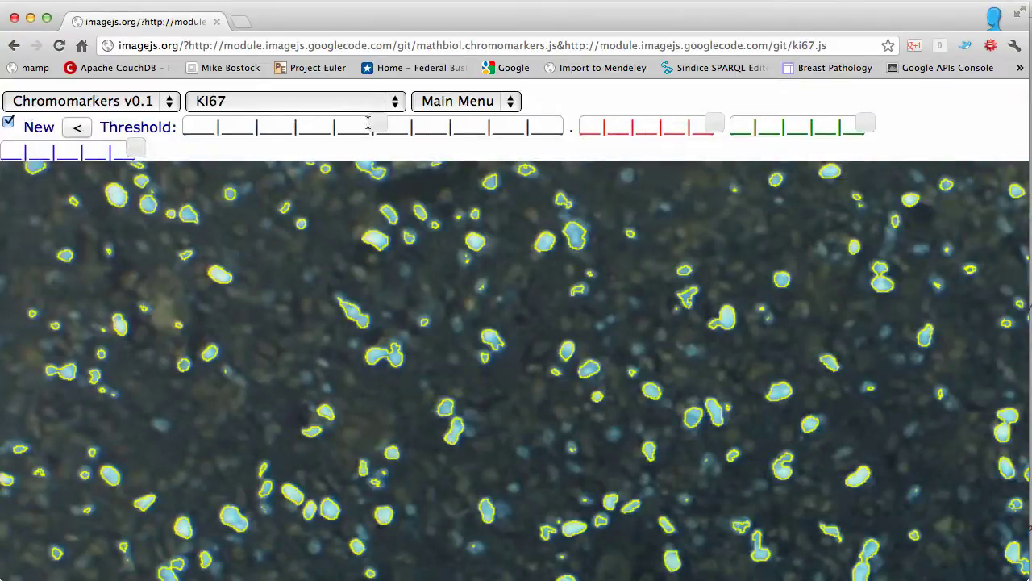
{"action": "left_click_drag", "start_coordinate": [371, 128], "coordinate": [332, 128]}
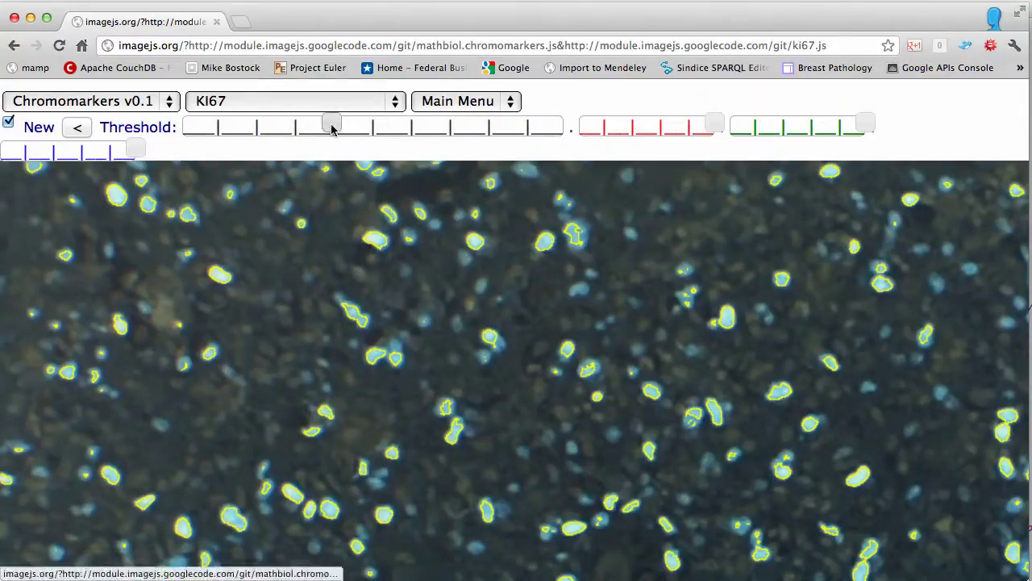
{"action": "left_click_drag", "start_coordinate": [334, 126], "coordinate": [320, 129]}
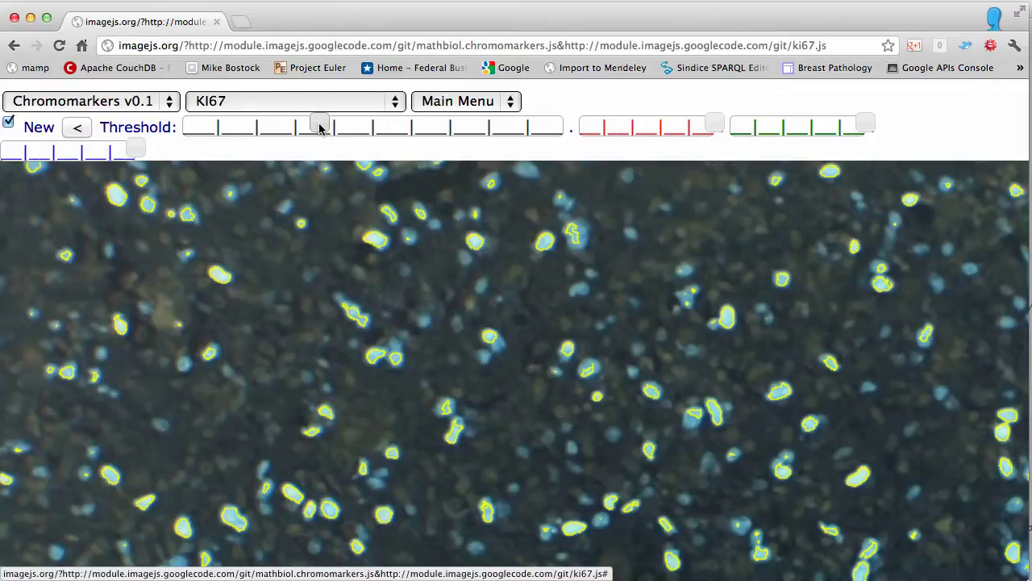
{"action": "left_click_drag", "start_coordinate": [321, 130], "coordinate": [324, 129]}
Capture the inverted image's segmentation as KI67 positive, then recalculate proliferation and highlight the resulting ratio.
{"action": "left_click", "coordinate": [307, 102]}
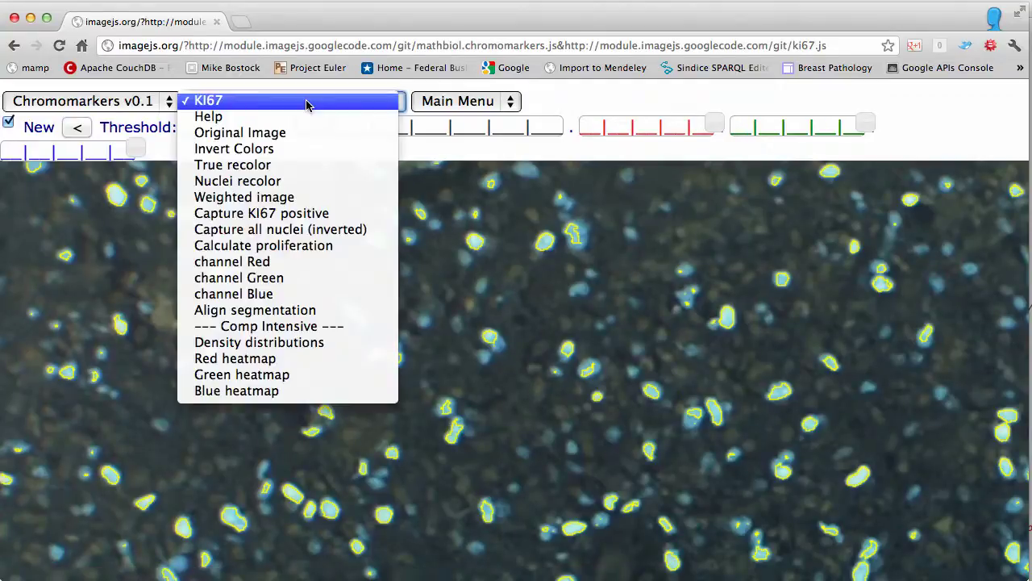
{"action": "left_click", "coordinate": [297, 217]}
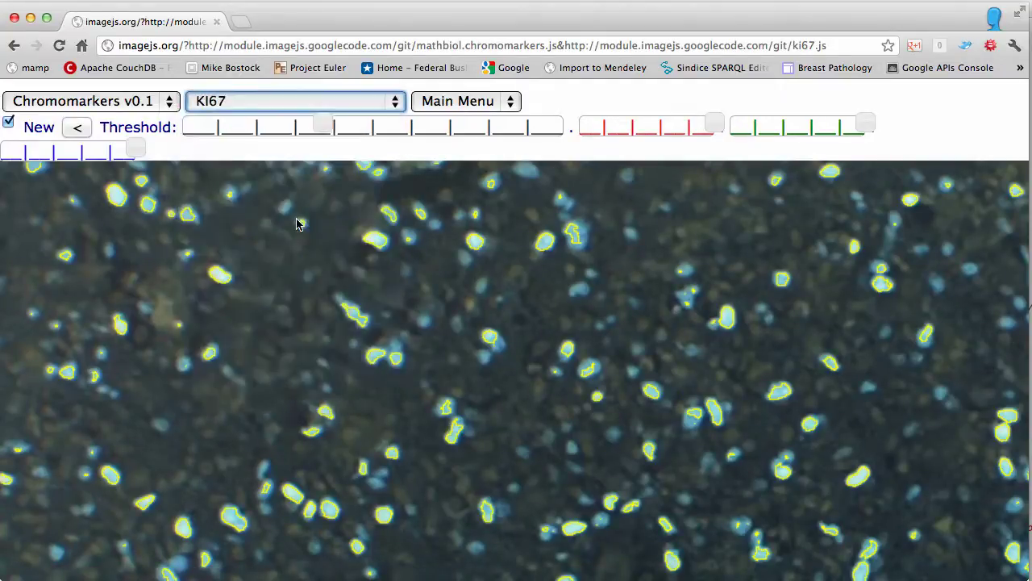
{"action": "left_click", "coordinate": [297, 109]}
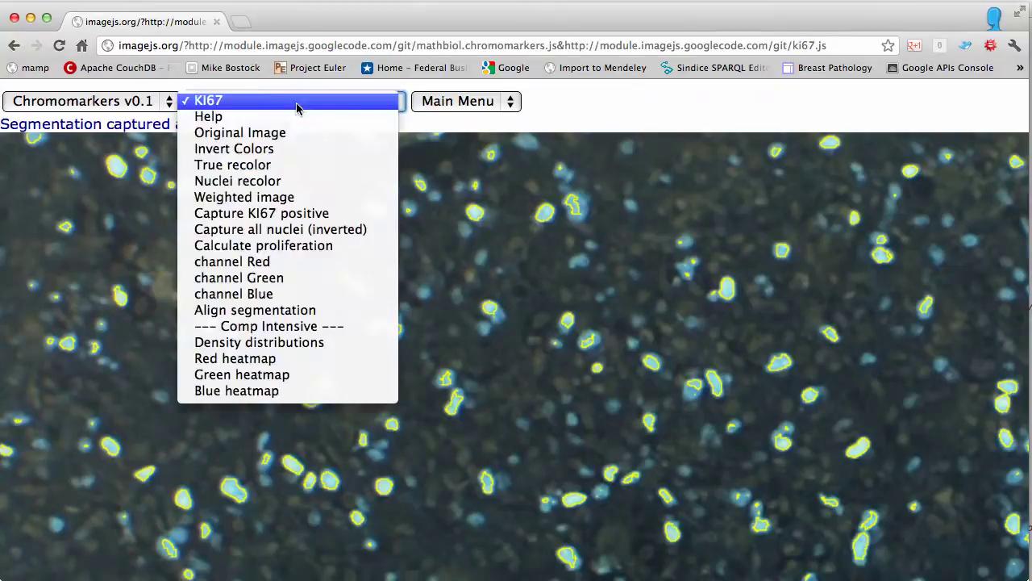
{"action": "left_click", "coordinate": [301, 248]}
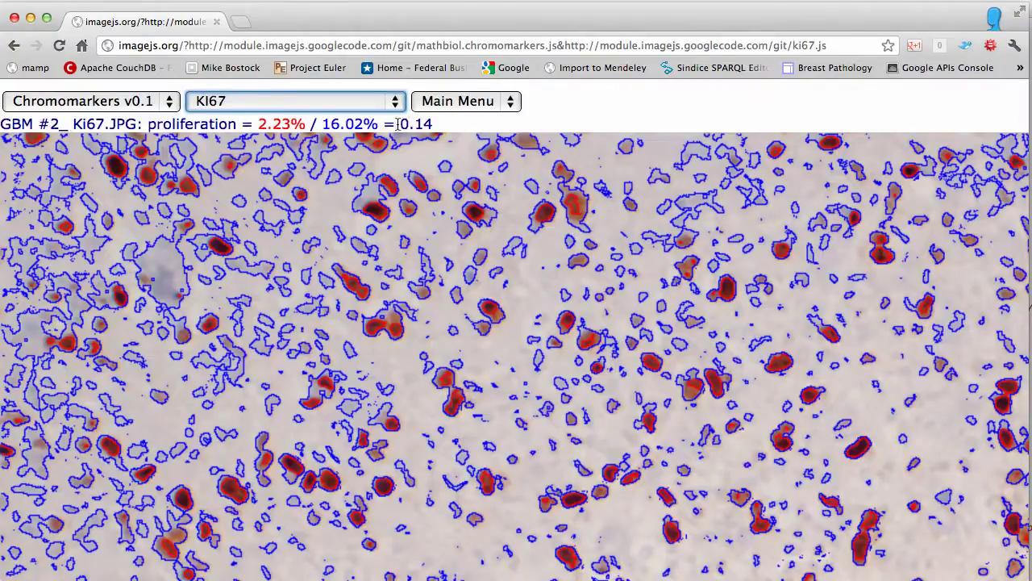
{"action": "left_click_drag", "start_coordinate": [397, 123], "coordinate": [447, 125]}
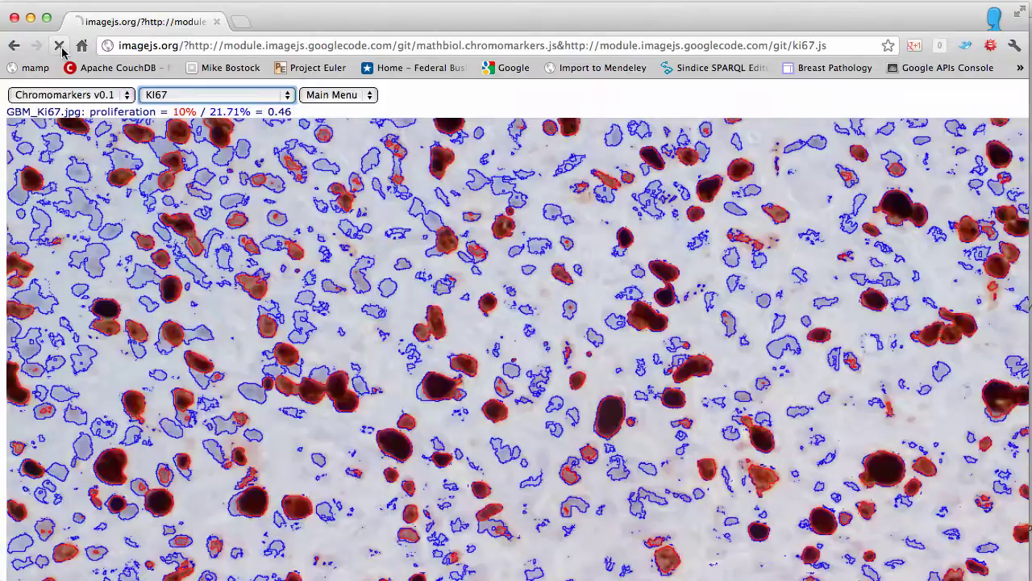
Reload the Ki67 page and load the image GBM_Ki67 from the Hackney folder.
{"action": "left_click", "coordinate": [58, 46]}
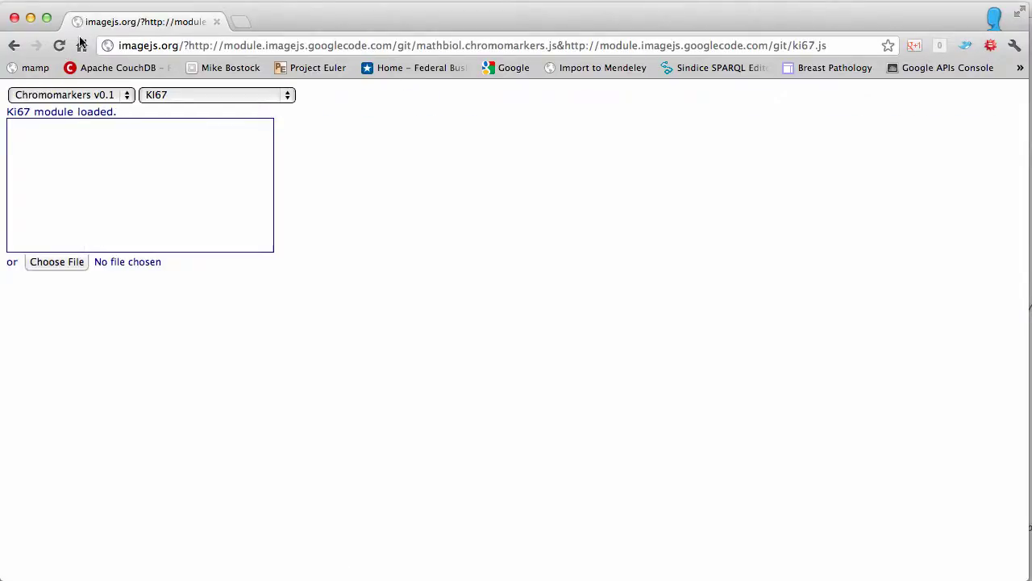
{"action": "left_click", "coordinate": [65, 260]}
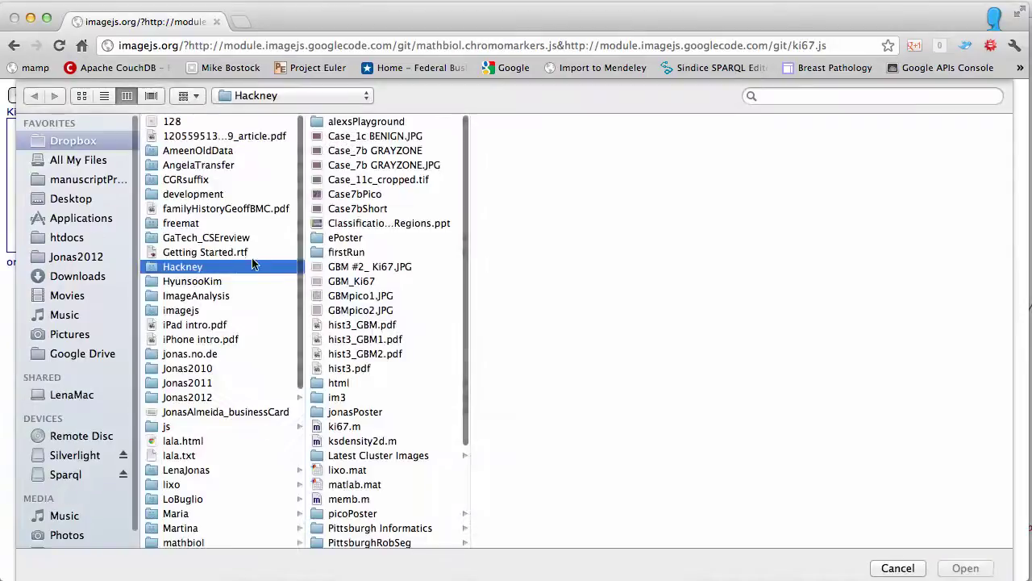
{"action": "left_click", "coordinate": [359, 282]}
{"action": "double_click", "coordinate": [359, 282]}
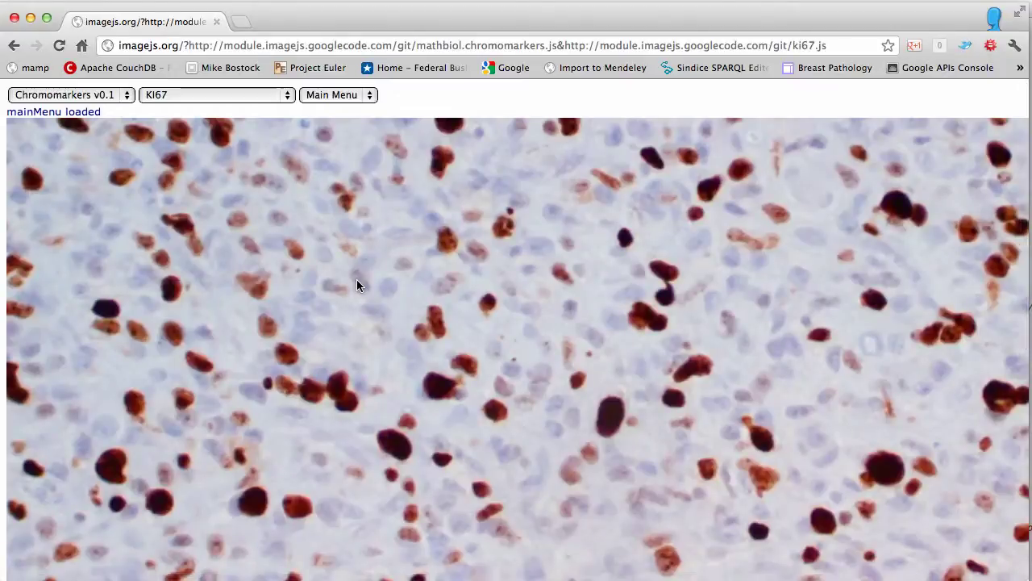
Segment a dark nucleus near the upper-left corner with morphomarker acquisition, threshold between the sixth and seventh marks, and capture it as KI67 positive.
{"action": "left_click", "coordinate": [73, 95]}
{"action": "left_click", "coordinate": [71, 108]}
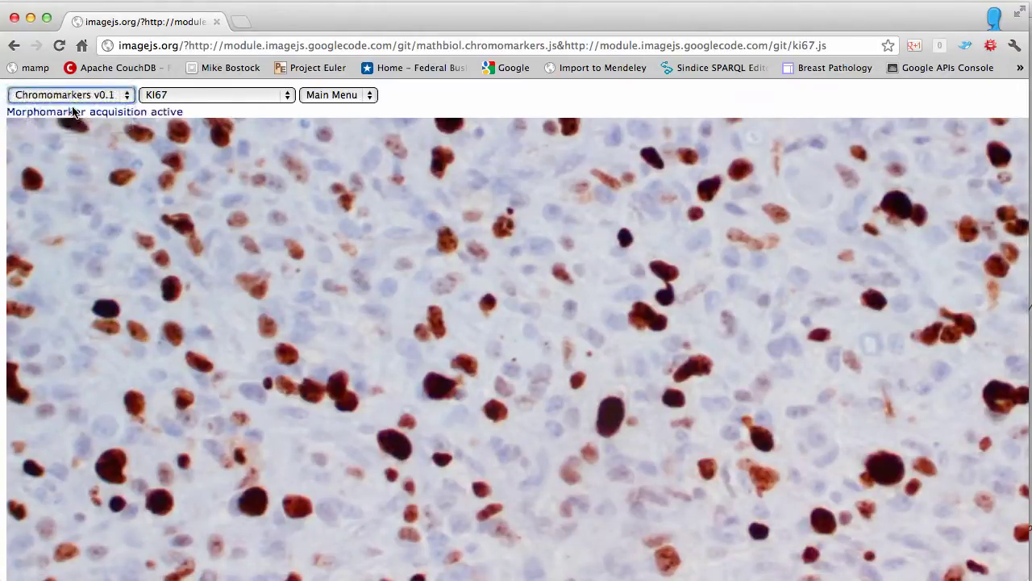
{"action": "left_click", "coordinate": [29, 178]}
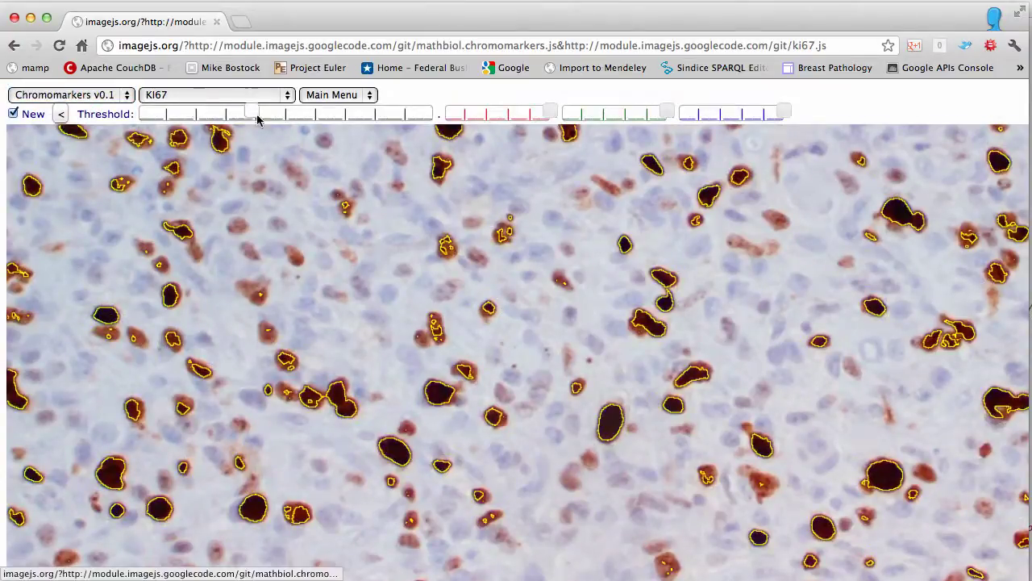
{"action": "left_click", "coordinate": [331, 118]}
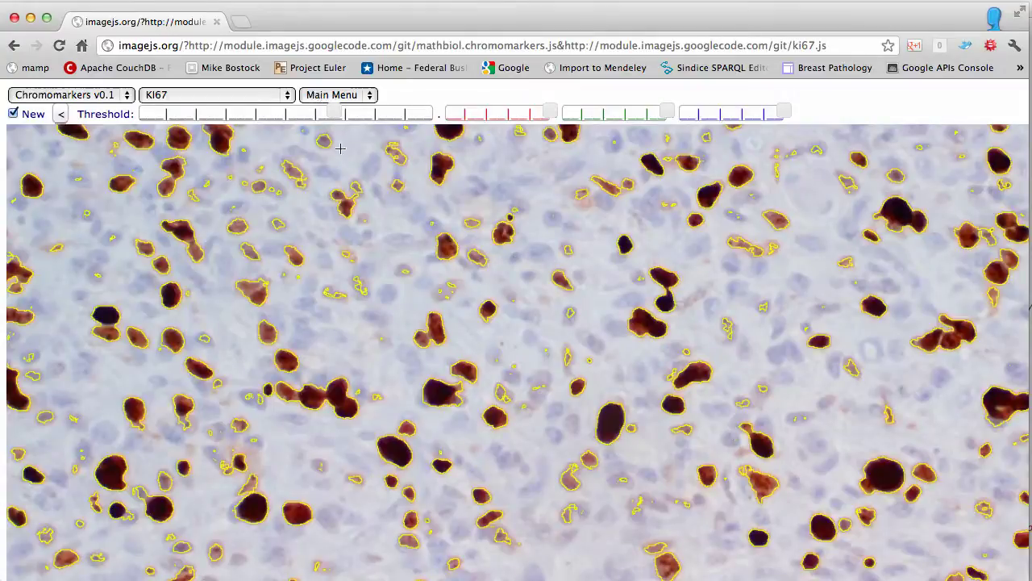
{"action": "left_click", "coordinate": [332, 115]}
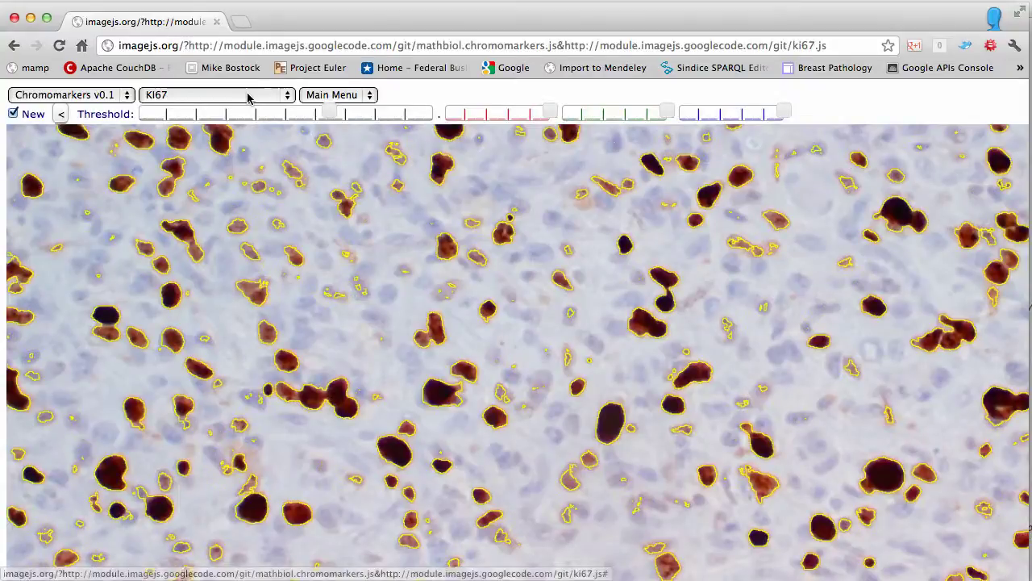
{"action": "left_click", "coordinate": [247, 98]}
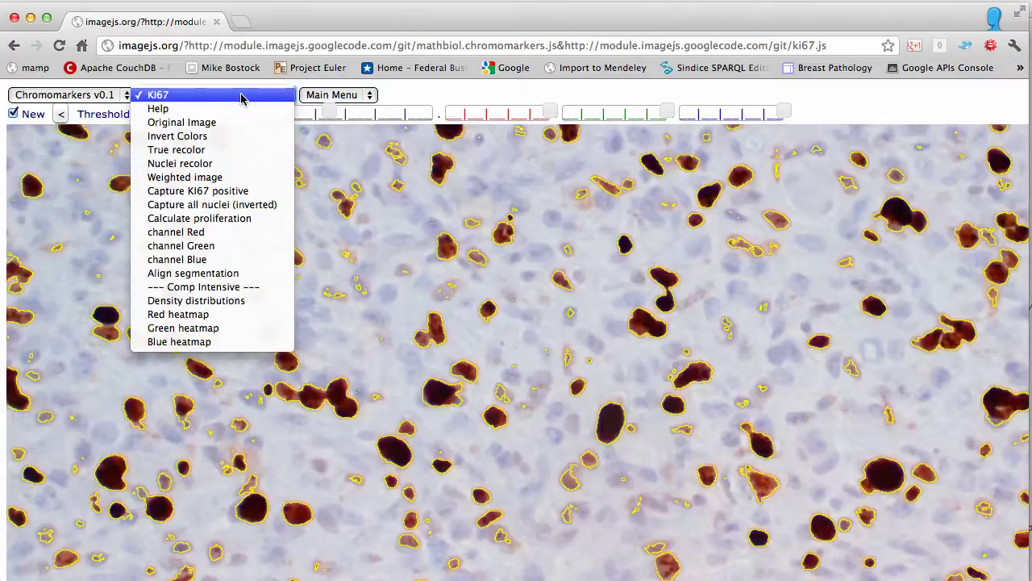
{"action": "left_click", "coordinate": [223, 191]}
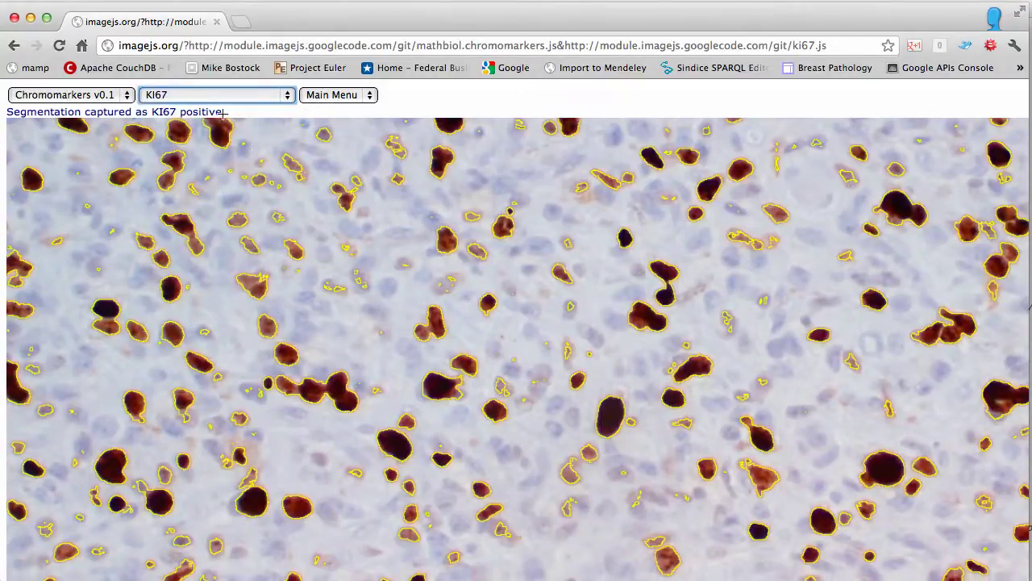
Apply Nuclei recolor and segment from a point near the upper edge, lowering the threshold to between the first and second marks.
{"action": "left_click", "coordinate": [204, 97]}
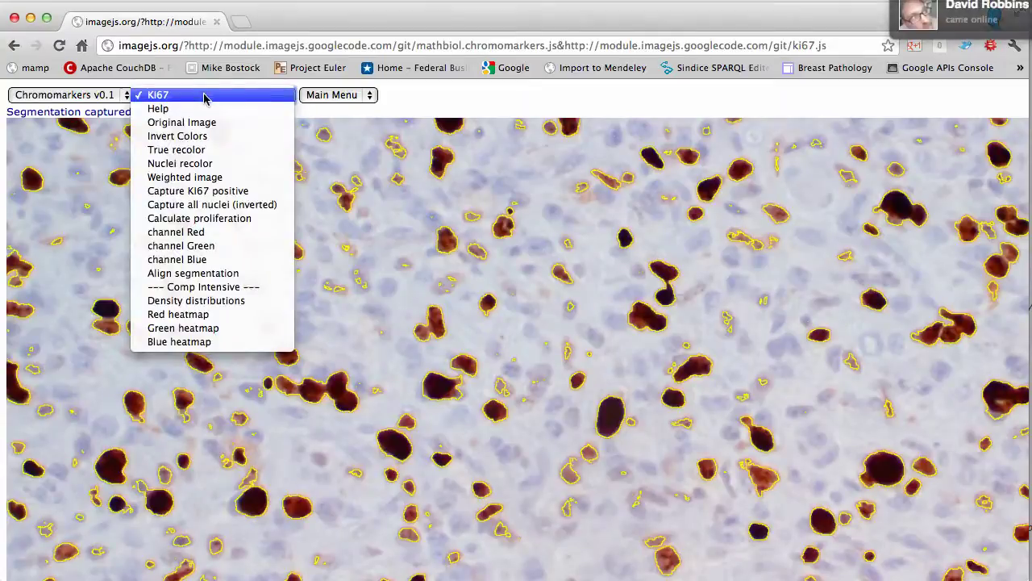
{"action": "left_click", "coordinate": [199, 164]}
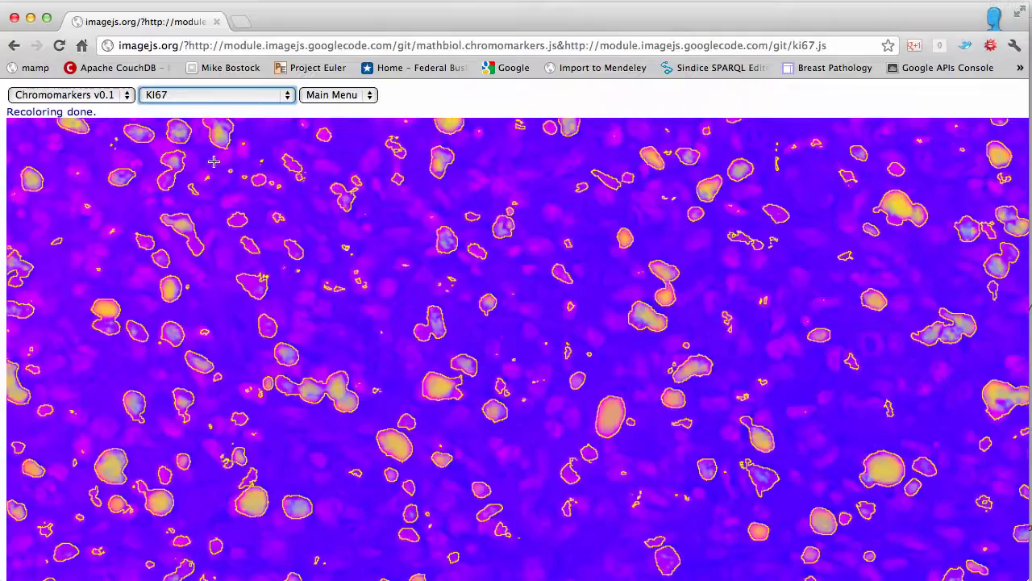
{"action": "left_click", "coordinate": [248, 135]}
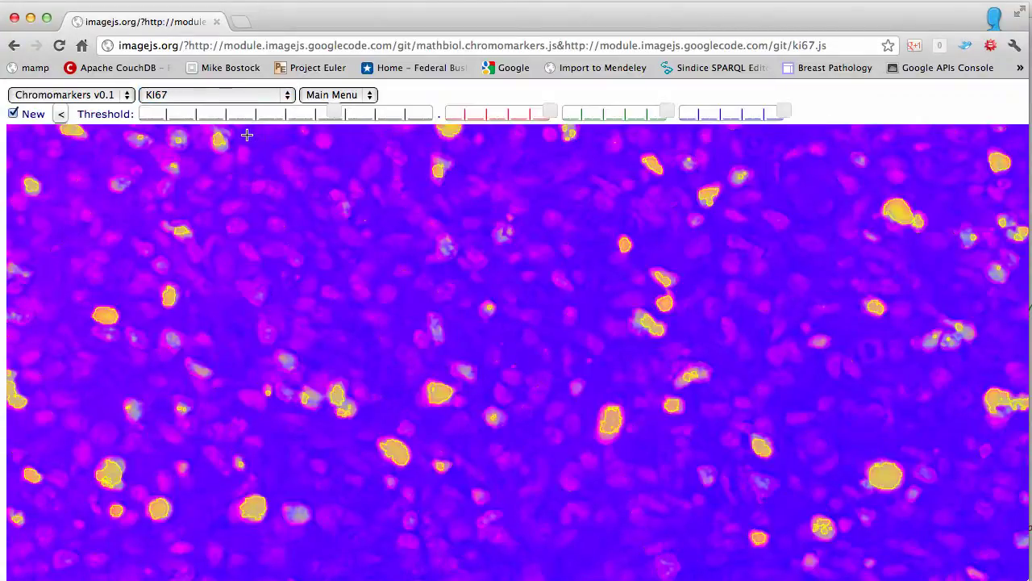
{"action": "left_click_drag", "start_coordinate": [337, 115], "coordinate": [177, 115]}
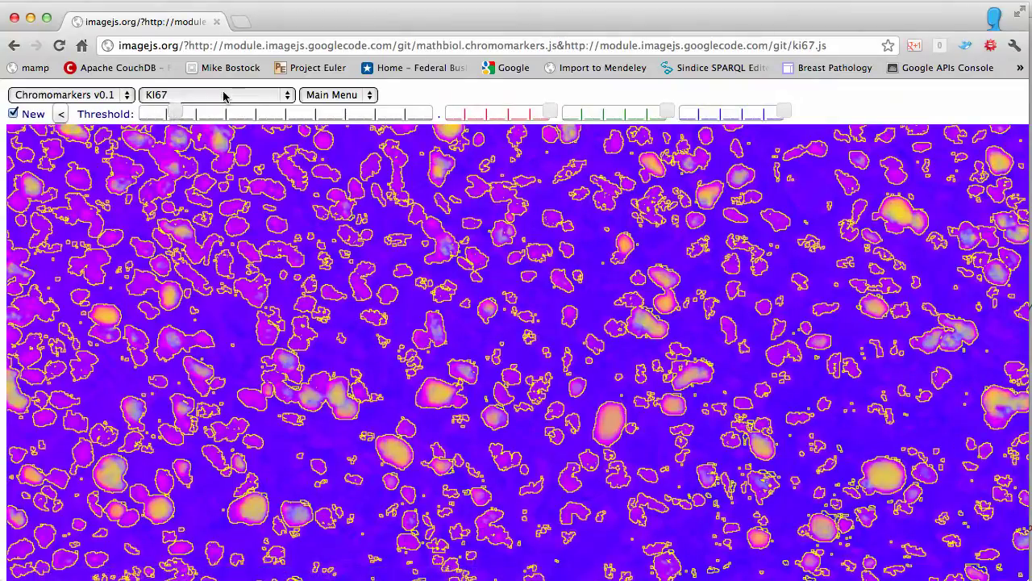
Capture the recolored image's segmentation as all nuclei (inverted) and calculate proliferation for GBM_Ki67.
{"action": "left_click", "coordinate": [226, 95]}
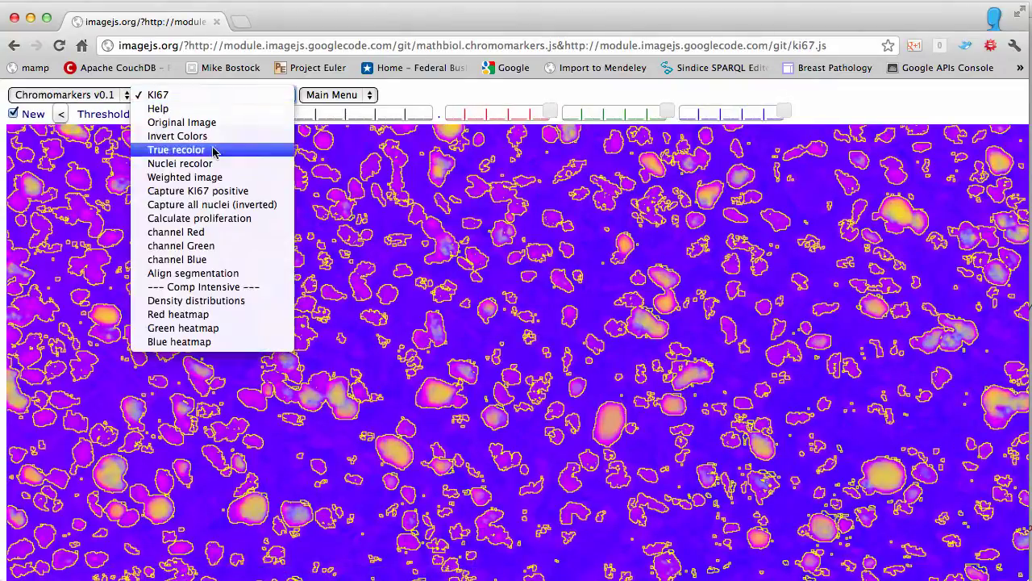
{"action": "left_click", "coordinate": [201, 205]}
{"action": "left_click", "coordinate": [213, 96]}
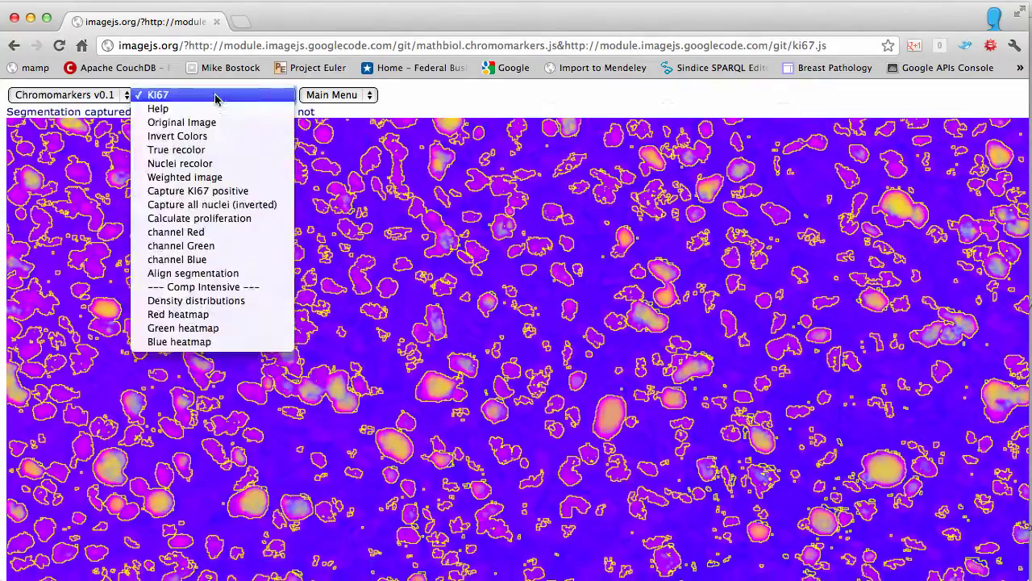
{"action": "left_click", "coordinate": [216, 219]}
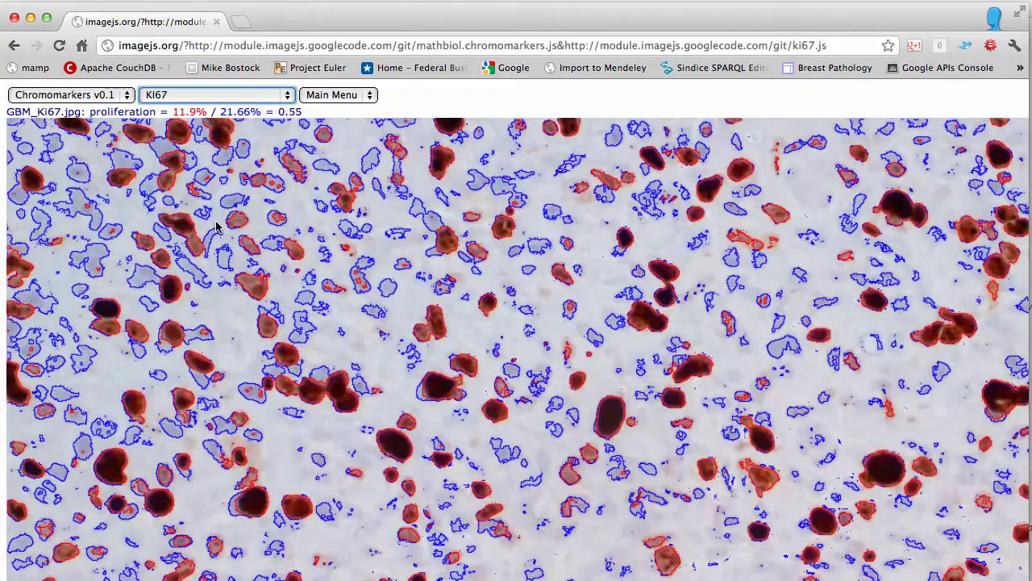